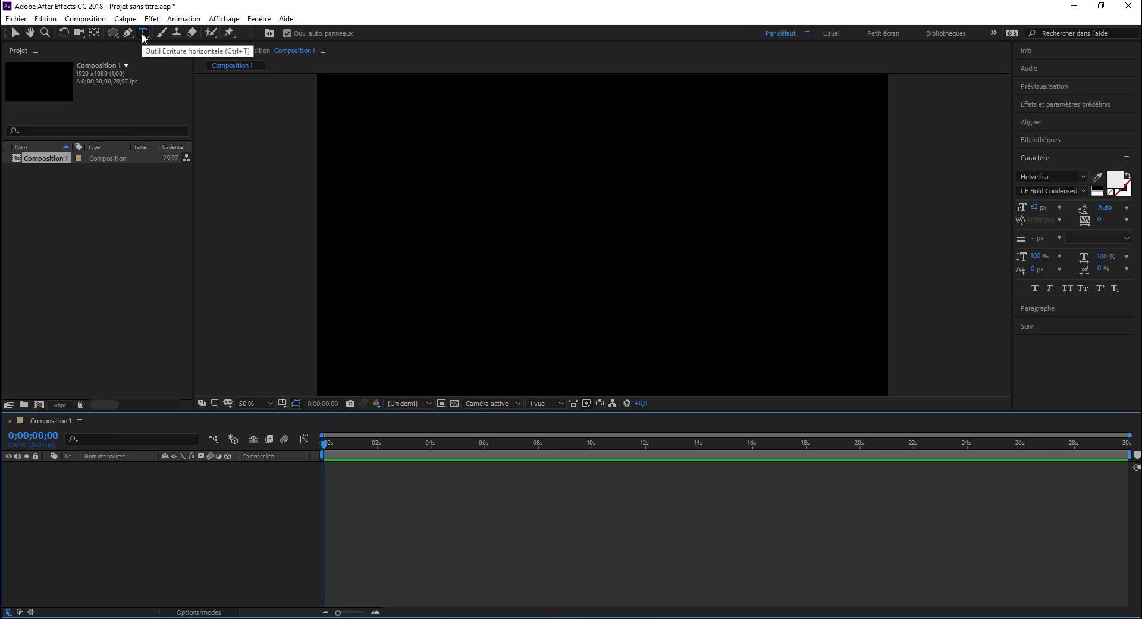
Create the horizontal text layer "Texte pour tutoriel" and move it to about the centre of the composition.
click(127, 19)
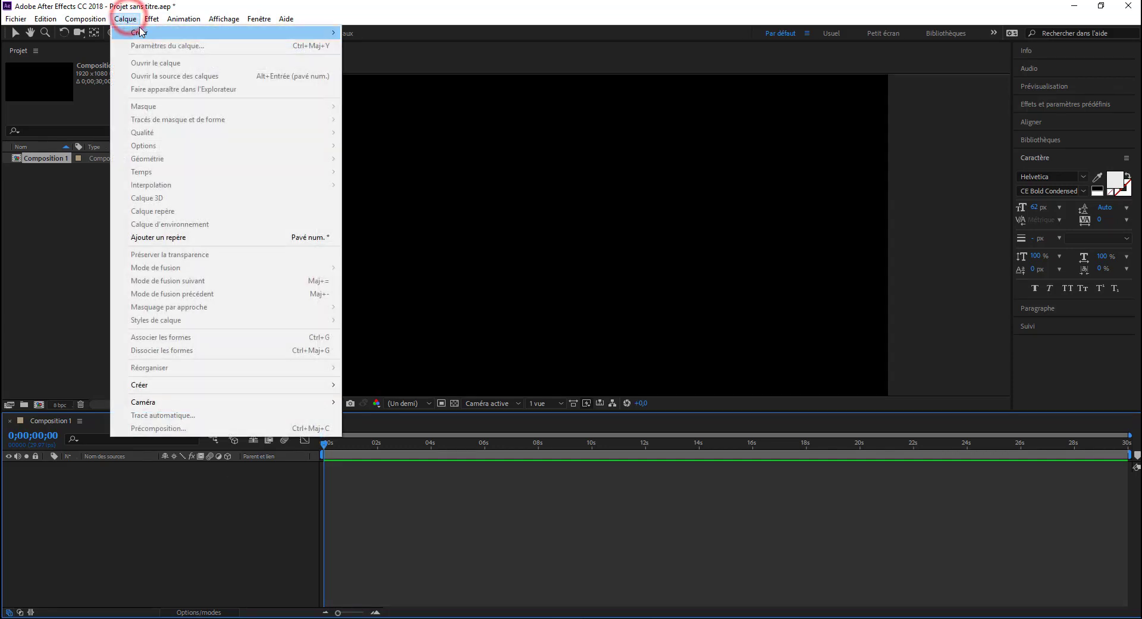
mouse_move(184, 19)
click(487, 163)
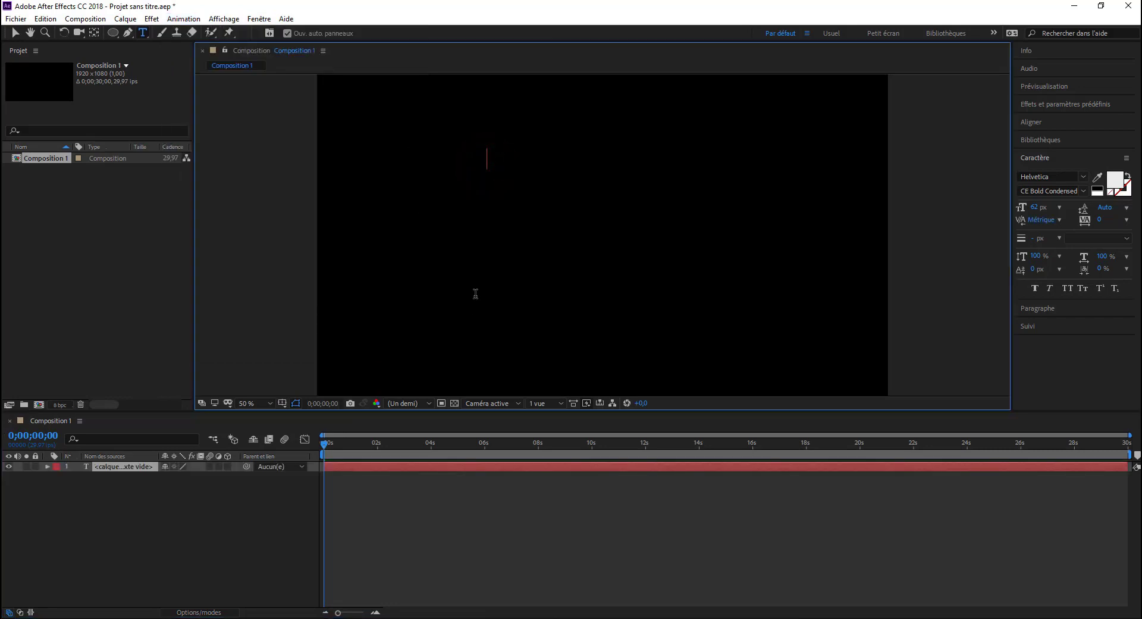
text(Texte pour tu )
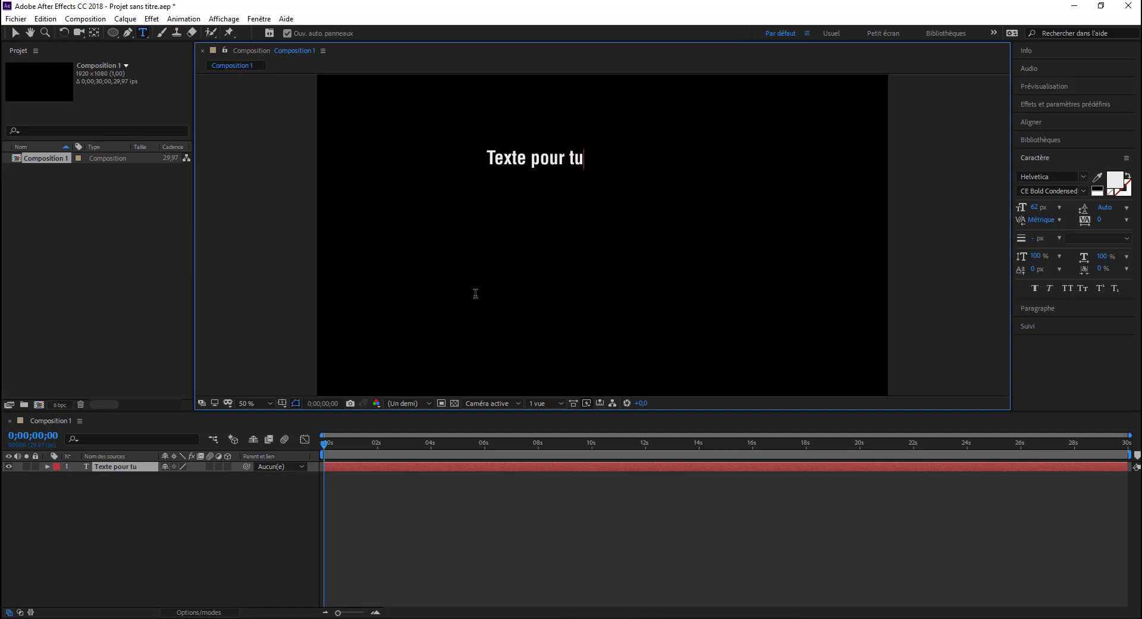
text(toriel)
click(13, 37)
drag(554, 158, 615, 232)
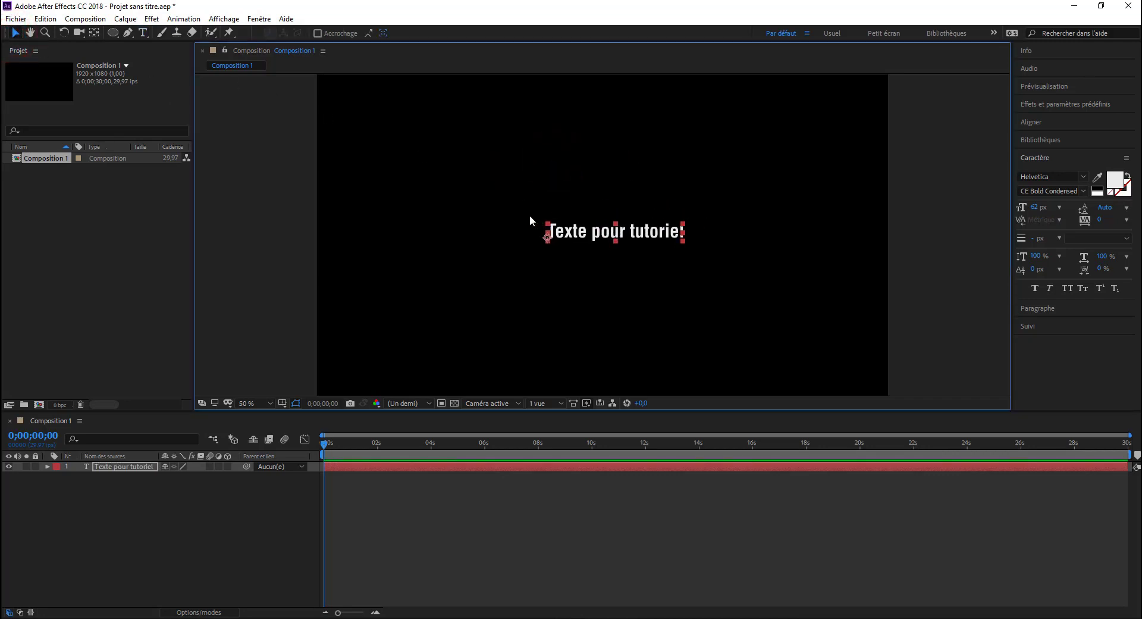
Draw a circular mask on the text layer with the Ellipse tool and move it so it surrounds the text.
click(111, 33)
click(172, 496)
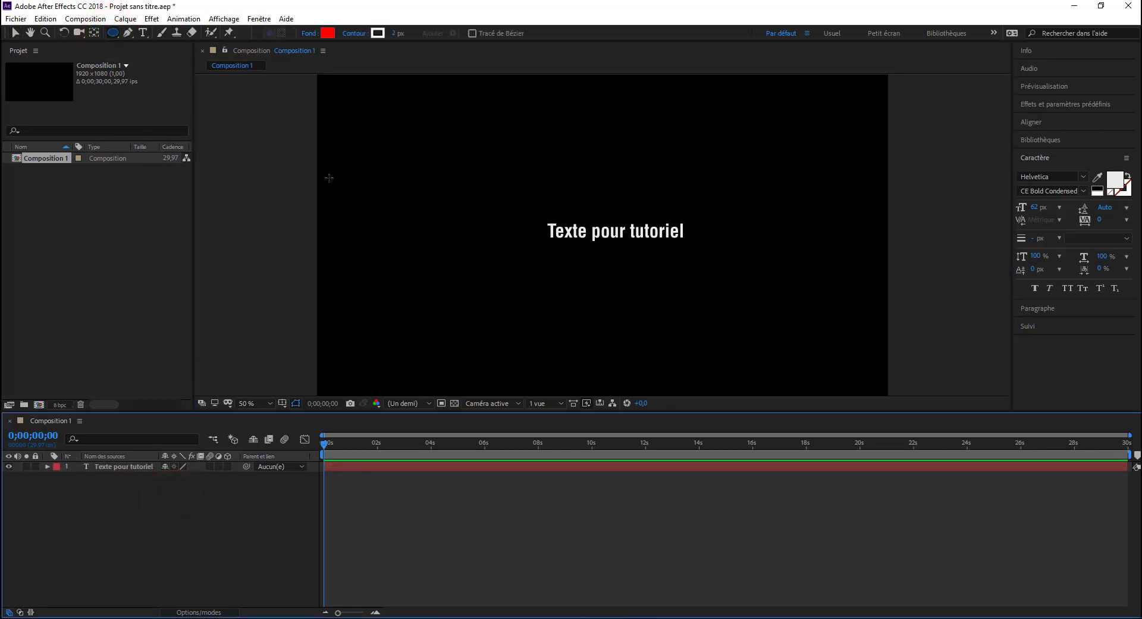
click(275, 33)
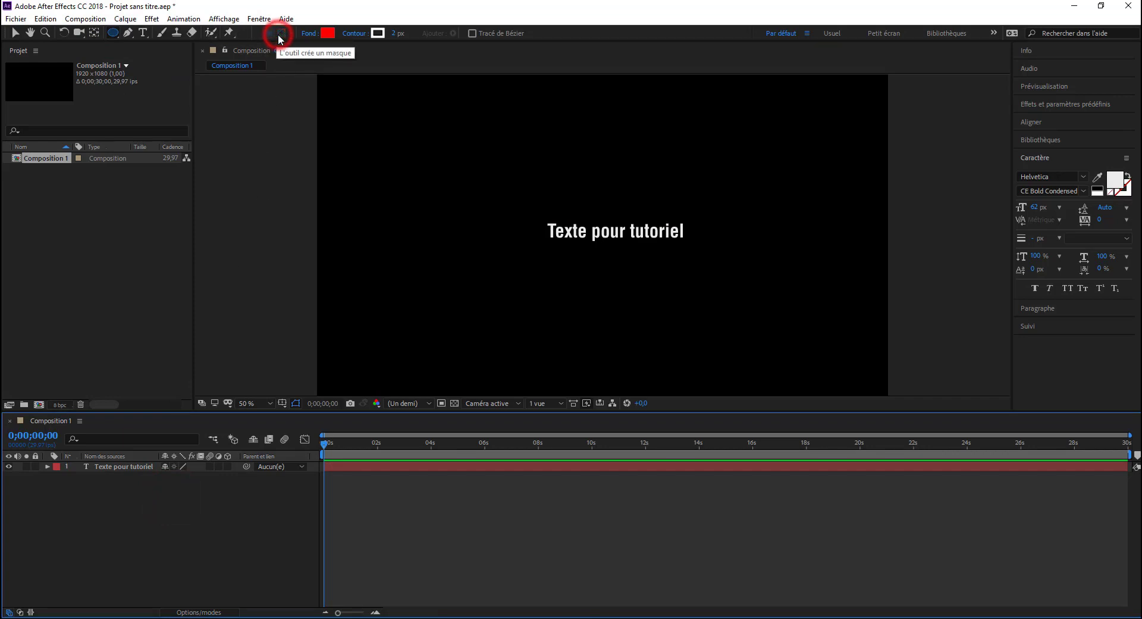
click(131, 466)
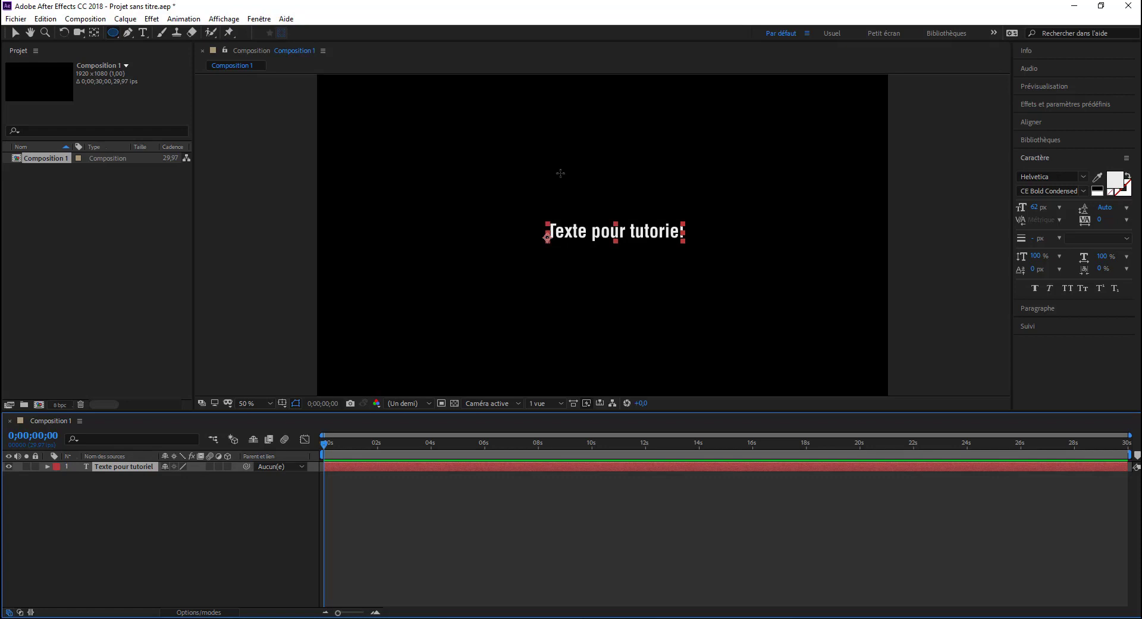
drag(544, 162, 748, 308)
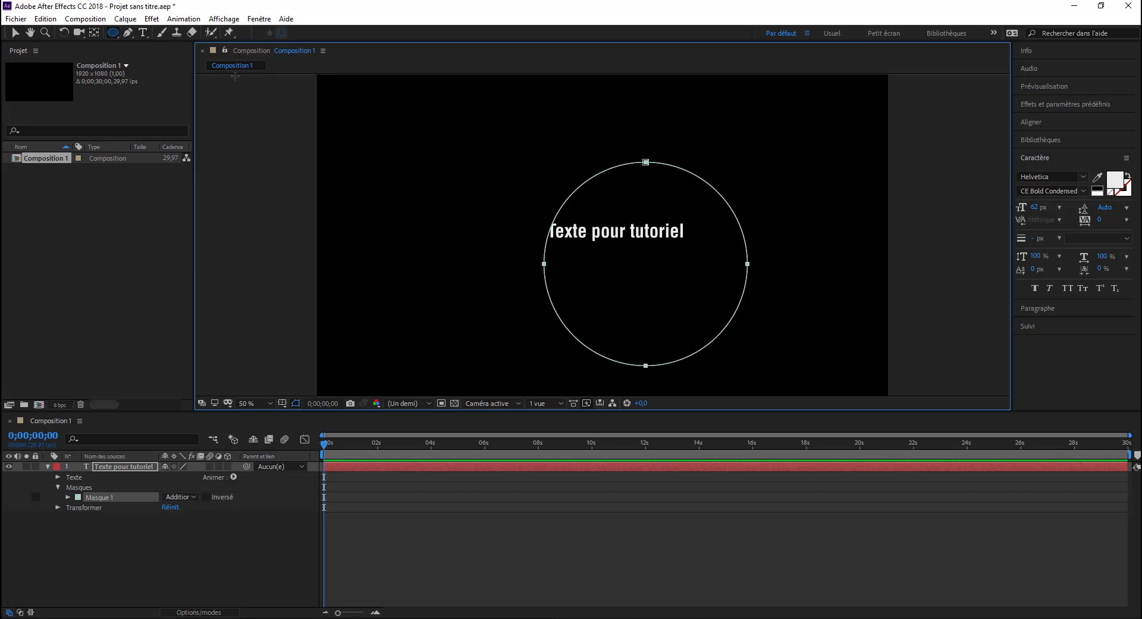
click(15, 33)
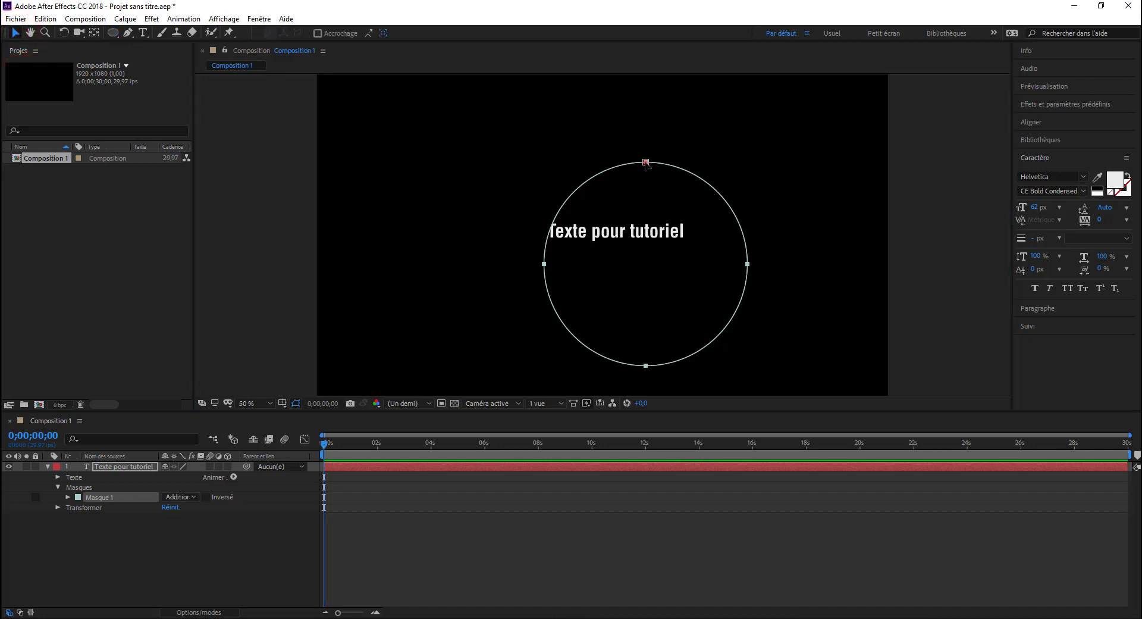
drag(647, 162, 621, 136)
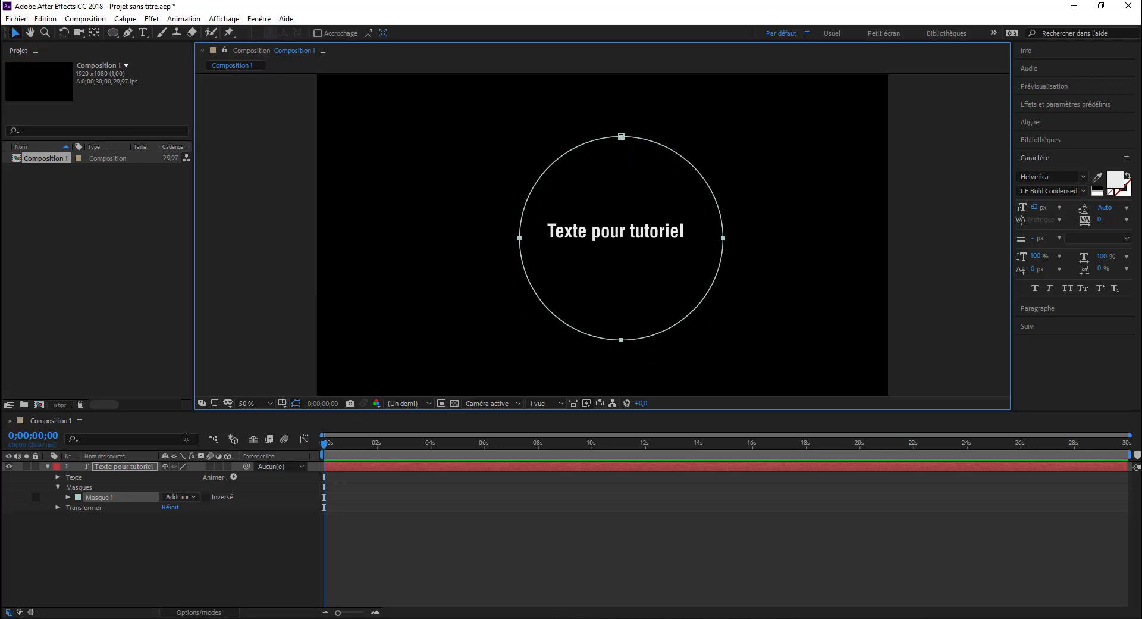
Set Masque 1 as the text layer's path in Options de chemin.
click(57, 478)
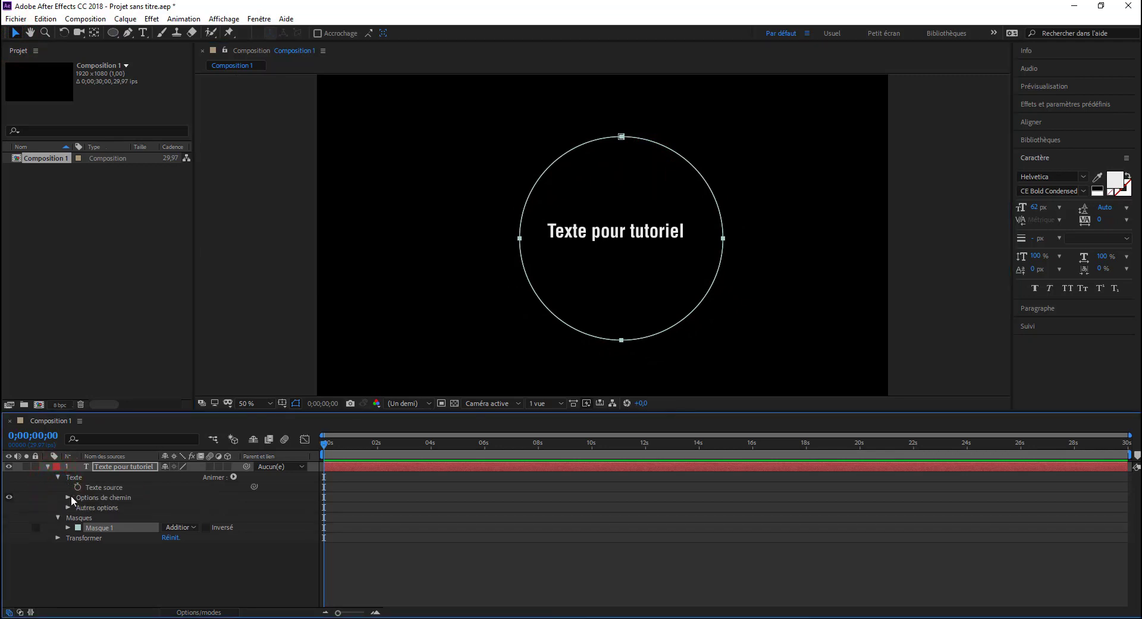
click(68, 498)
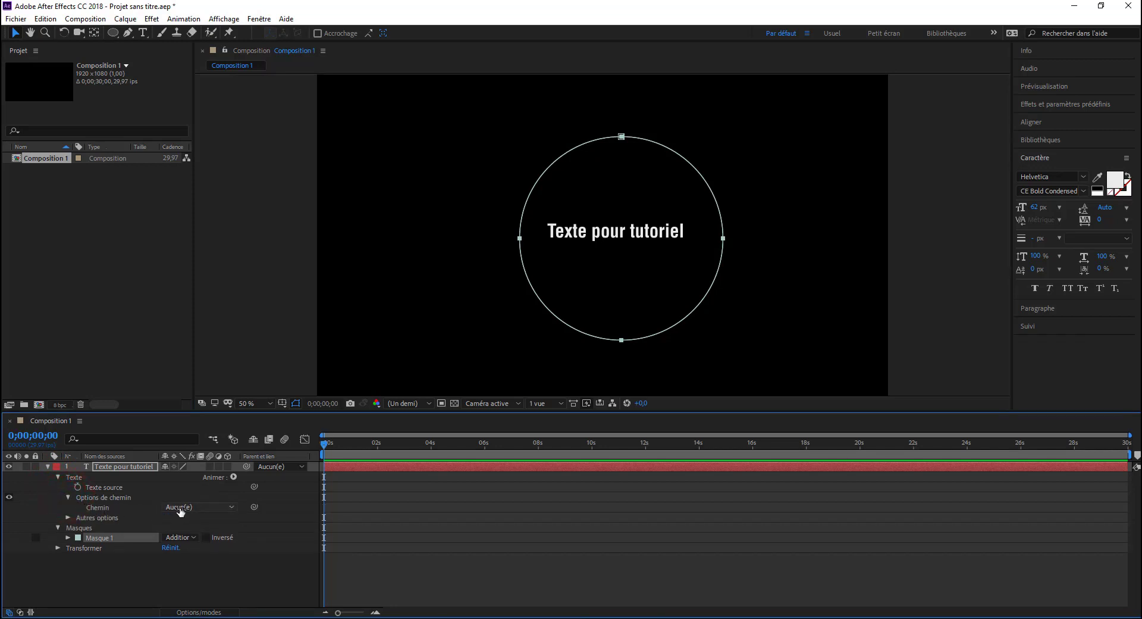
click(180, 509)
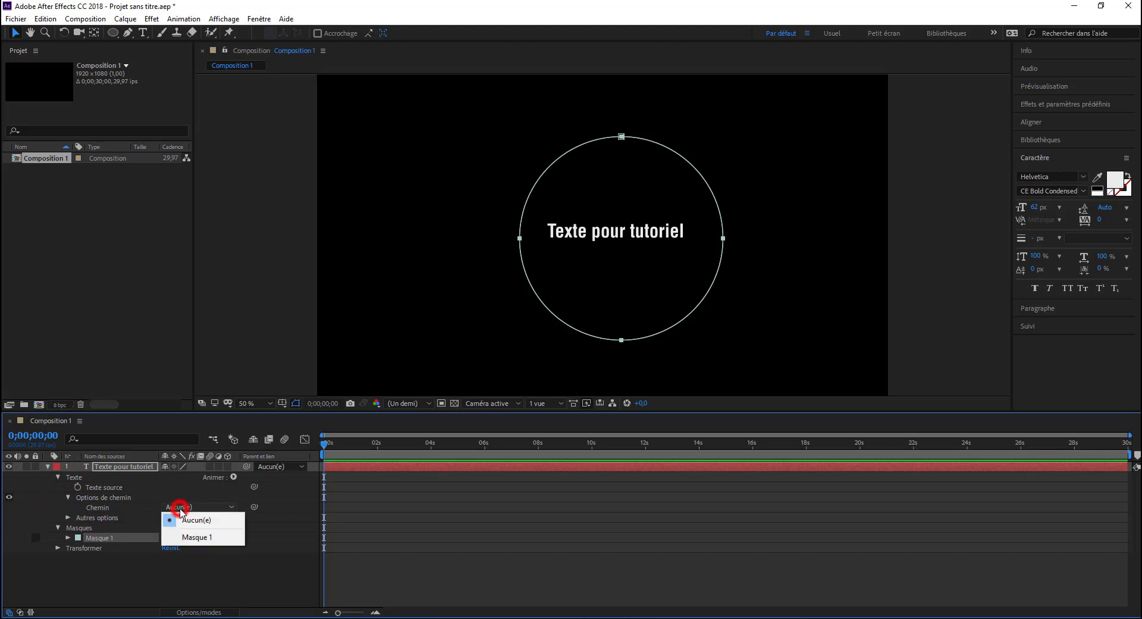
click(188, 537)
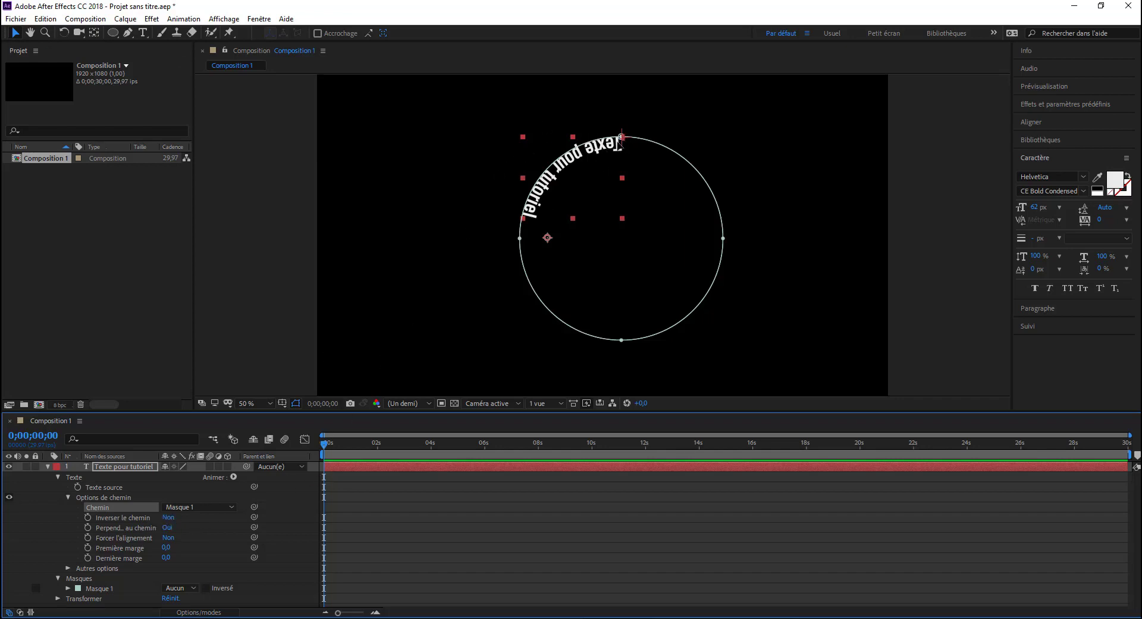
Set Inverser le chemin to Oui and slide the text to the circle's top, with Première marge at about 4064,6.
drag(622, 137, 551, 275)
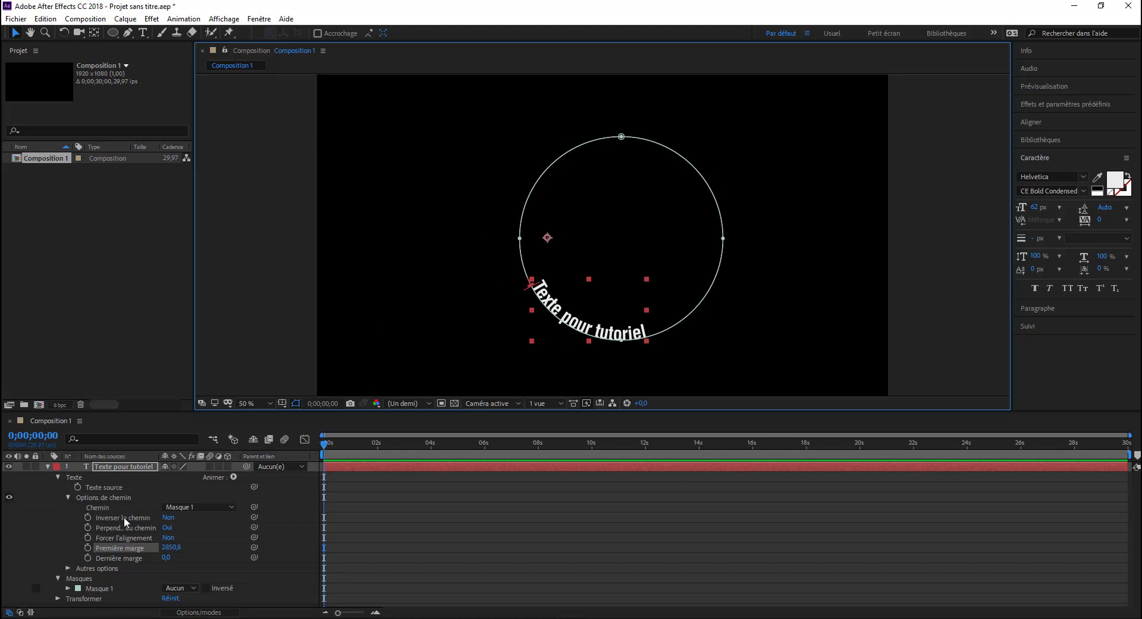
click(167, 517)
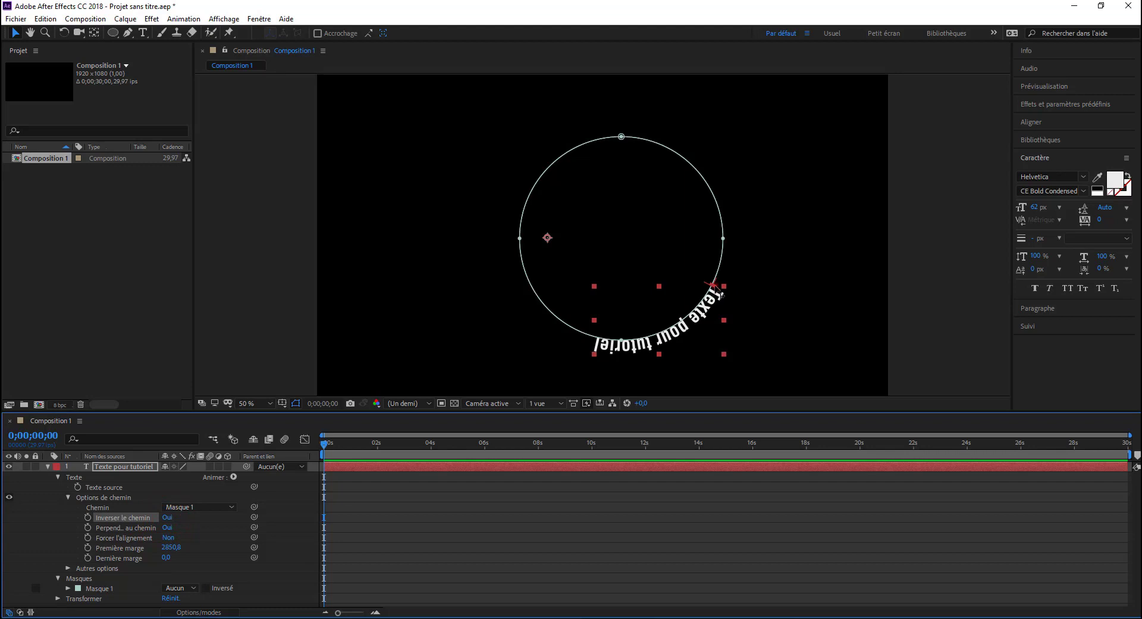
drag(720, 288, 574, 184)
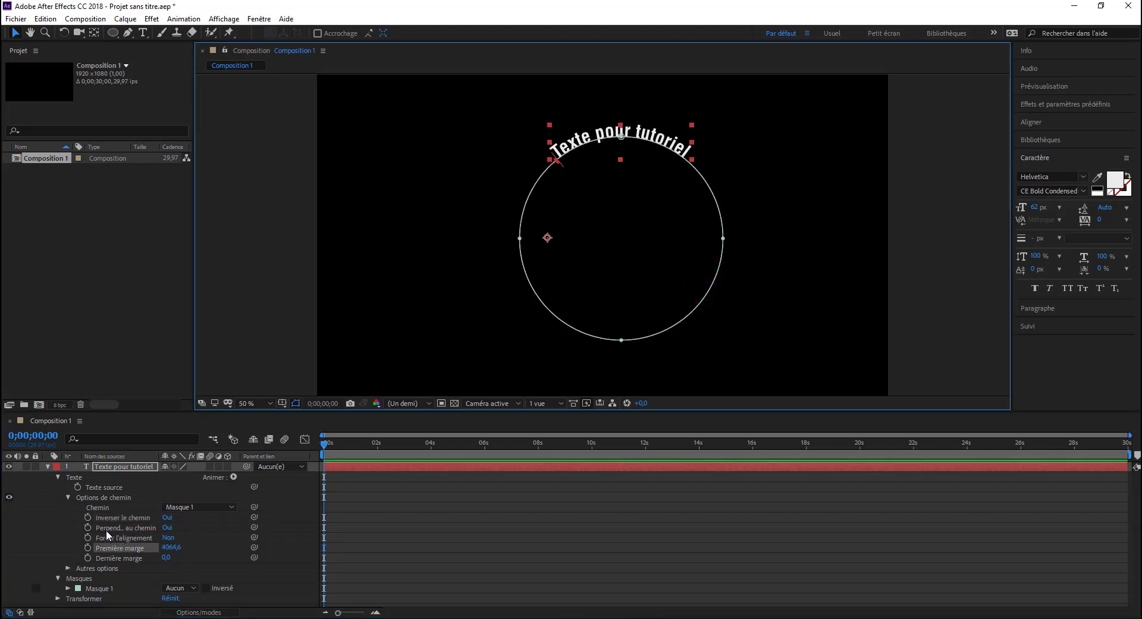
Set Perpend. au chemin to Non and try stretching and reshaping the text and its circular path, undoing the distortions.
click(168, 528)
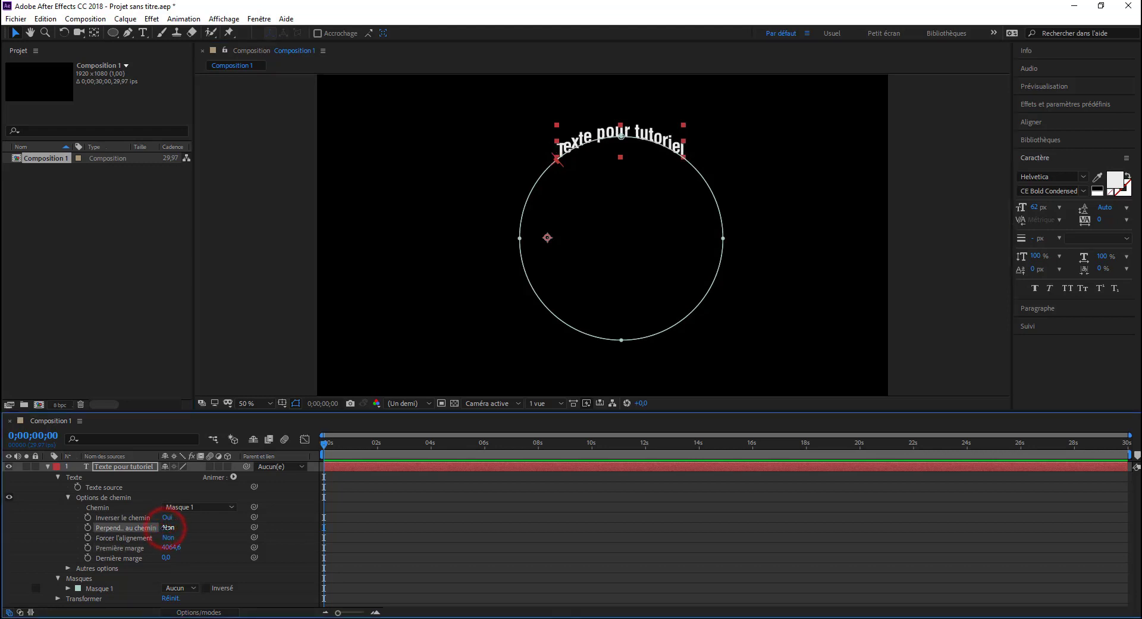
mouse_move(557, 141)
mouse_down()
mouse_move(530, 156)
mouse_move(573, 155)
mouse_move(565, 143)
mouse_up()
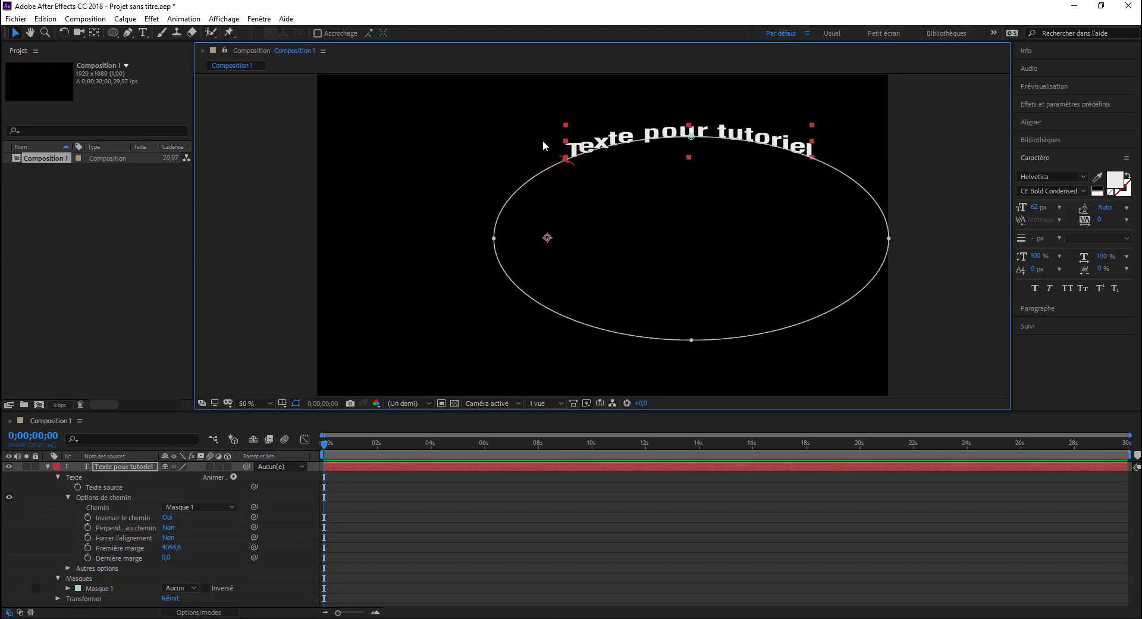
key(ctrl+z)
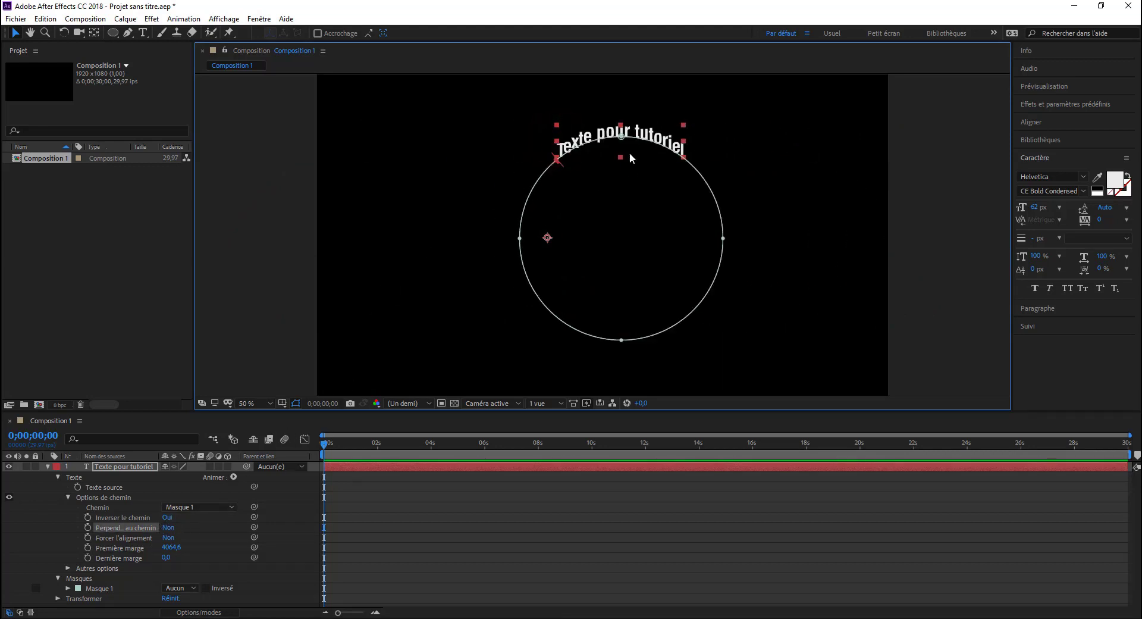
drag(619, 150, 515, 242)
drag(634, 282, 510, 296)
key(ctrl+z)
Try keyframing Perpend. au chemin from 0 s to 4 s with the circle's top point pulled inward, undoing the reshaping.
click(87, 527)
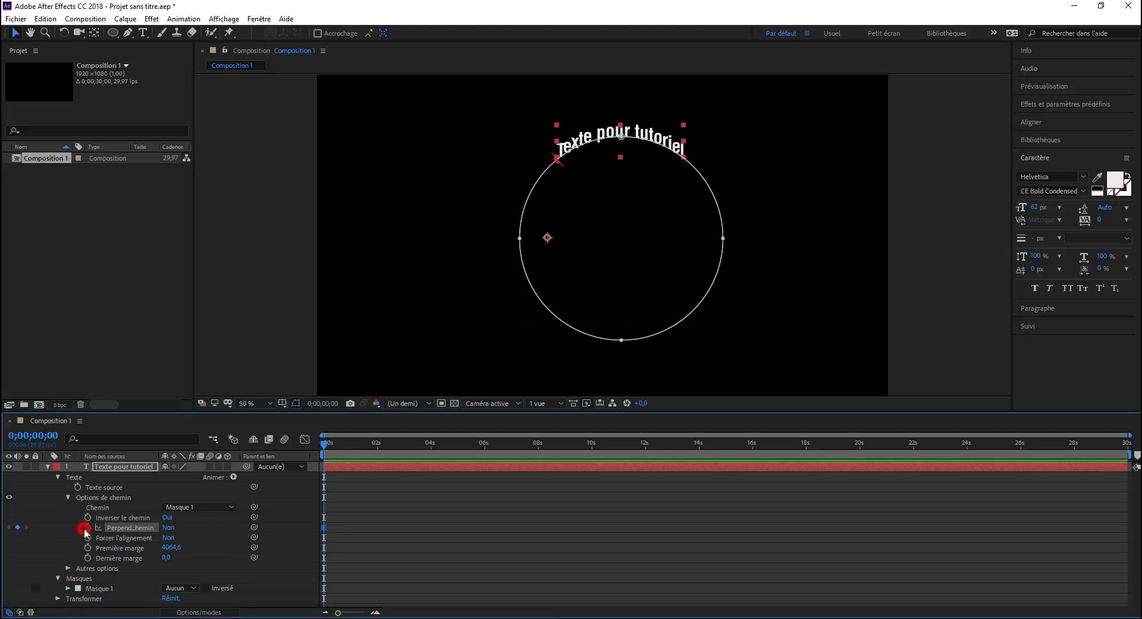
click(621, 139)
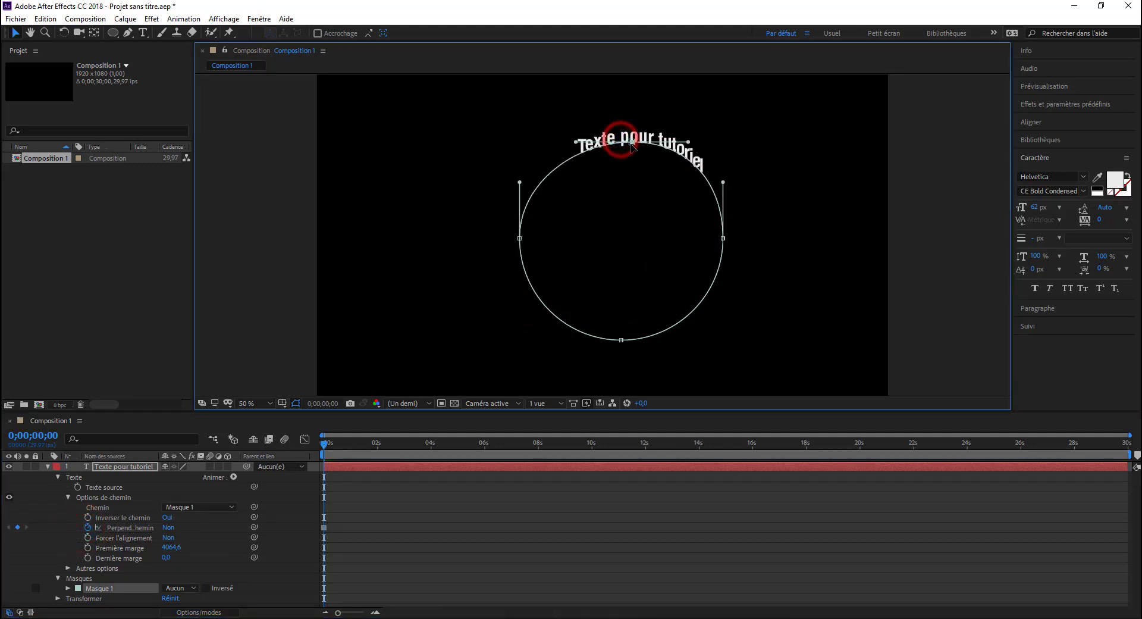
drag(325, 446, 432, 444)
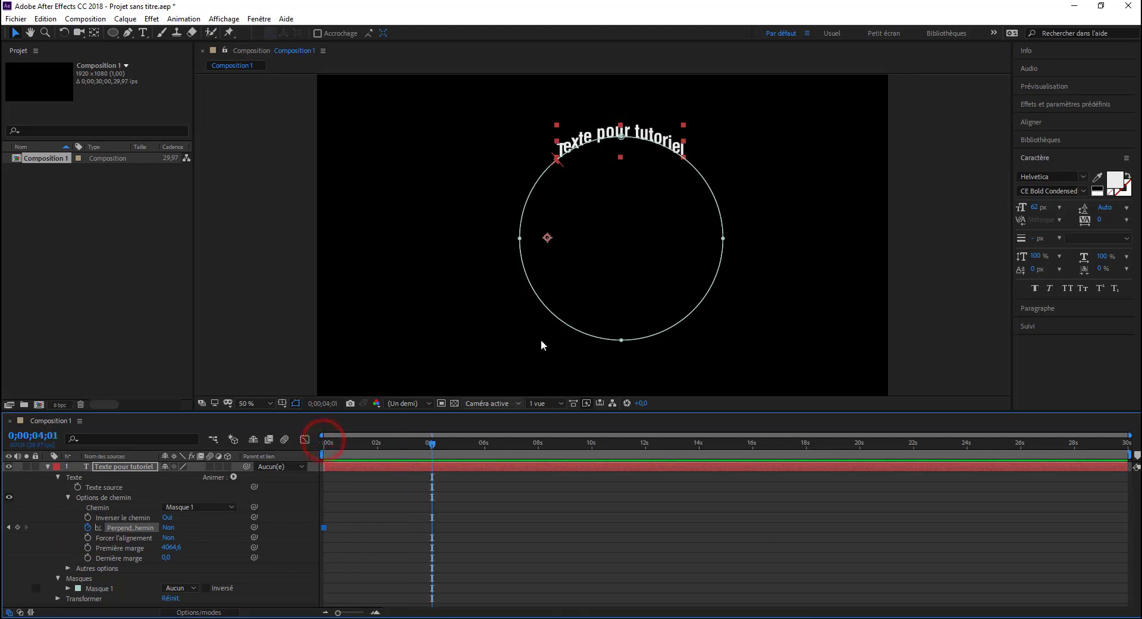
click(622, 137)
drag(621, 137, 613, 262)
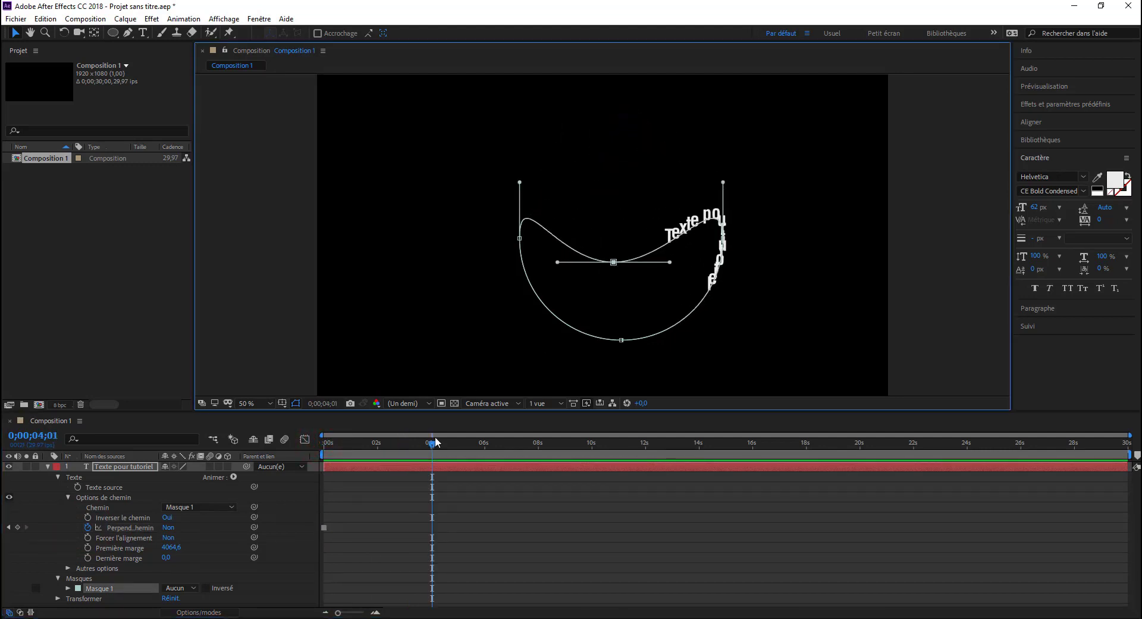
click(17, 527)
drag(433, 443, 249, 468)
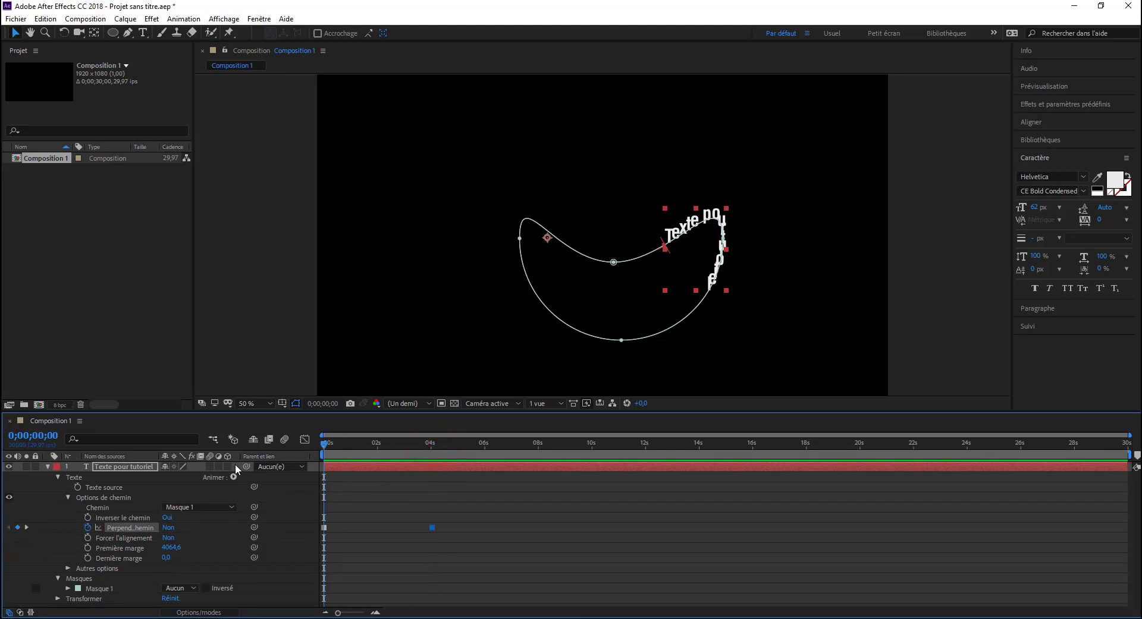
key(ctrl+z)
key(ctrl+z)
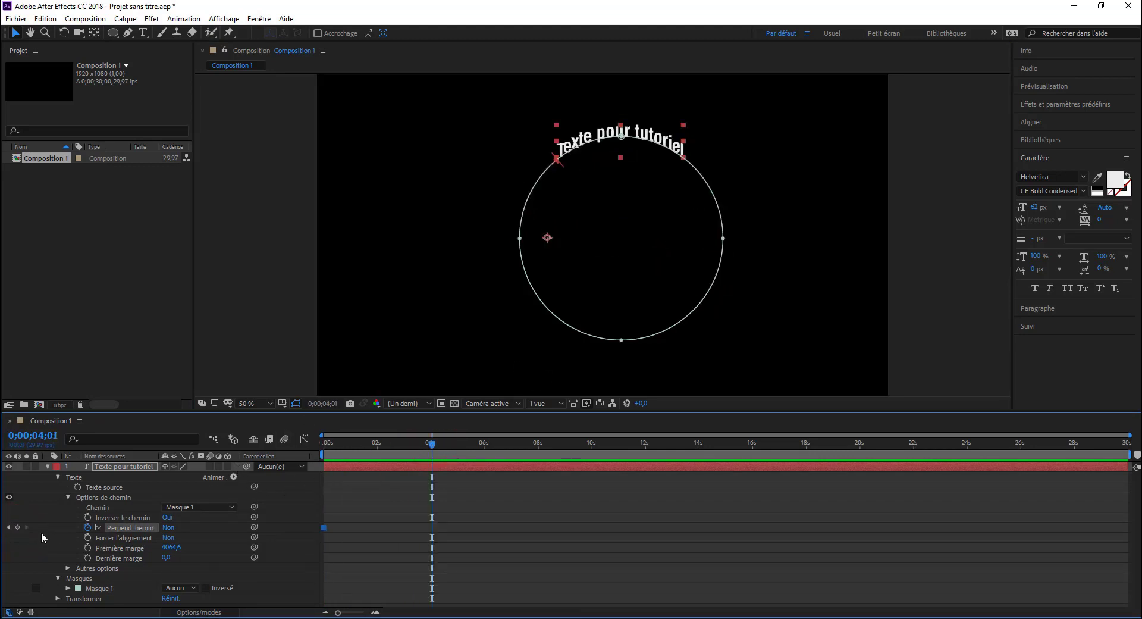
Try Forcer l'alignement on the text, turn it back off, and reset Perpend. au chemin to Oui without keyframes.
click(167, 539)
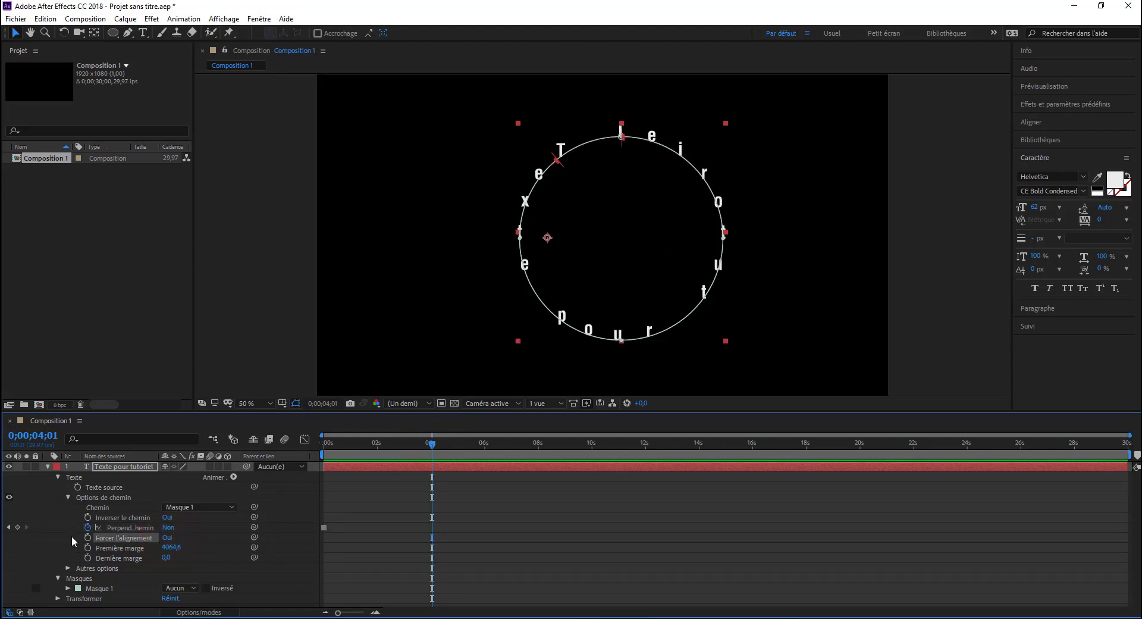
click(22, 526)
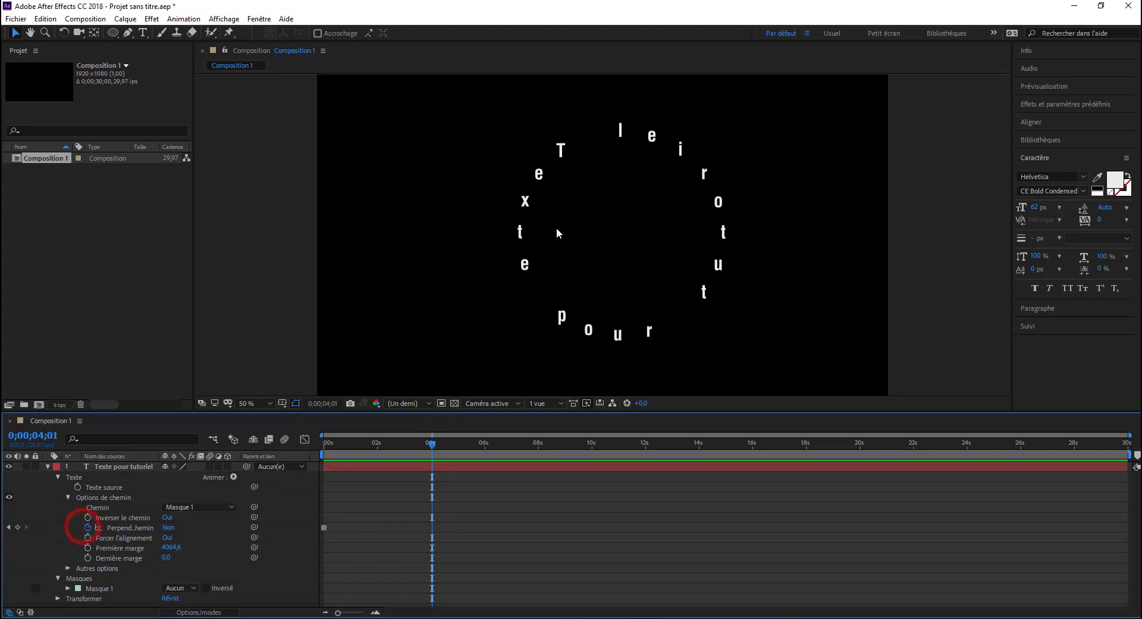
click(109, 530)
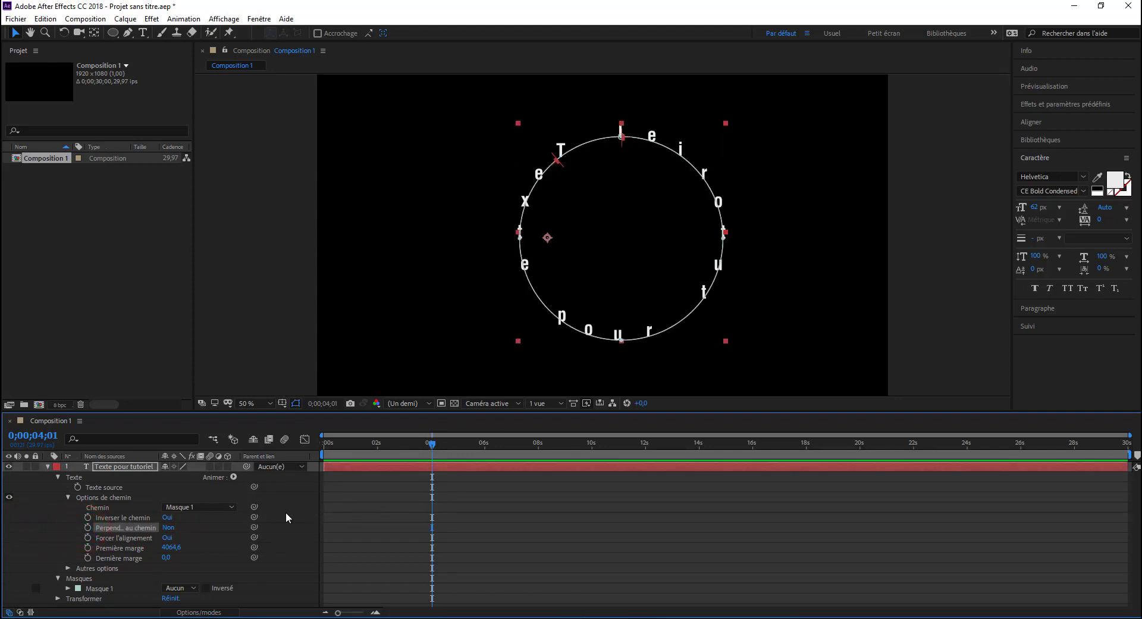
click(166, 538)
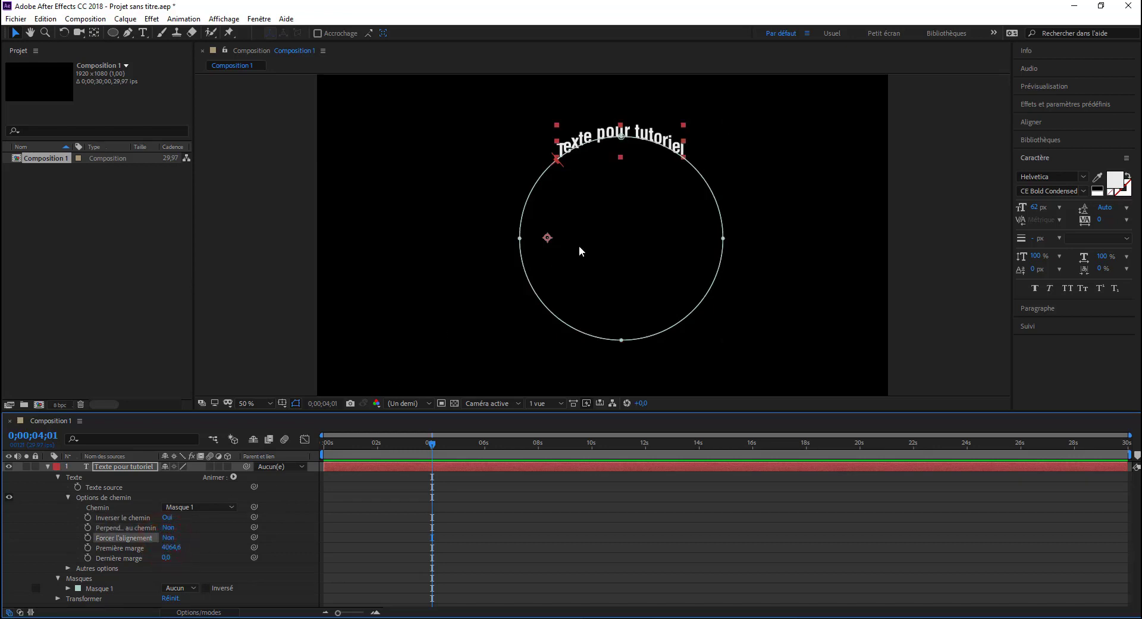
click(168, 528)
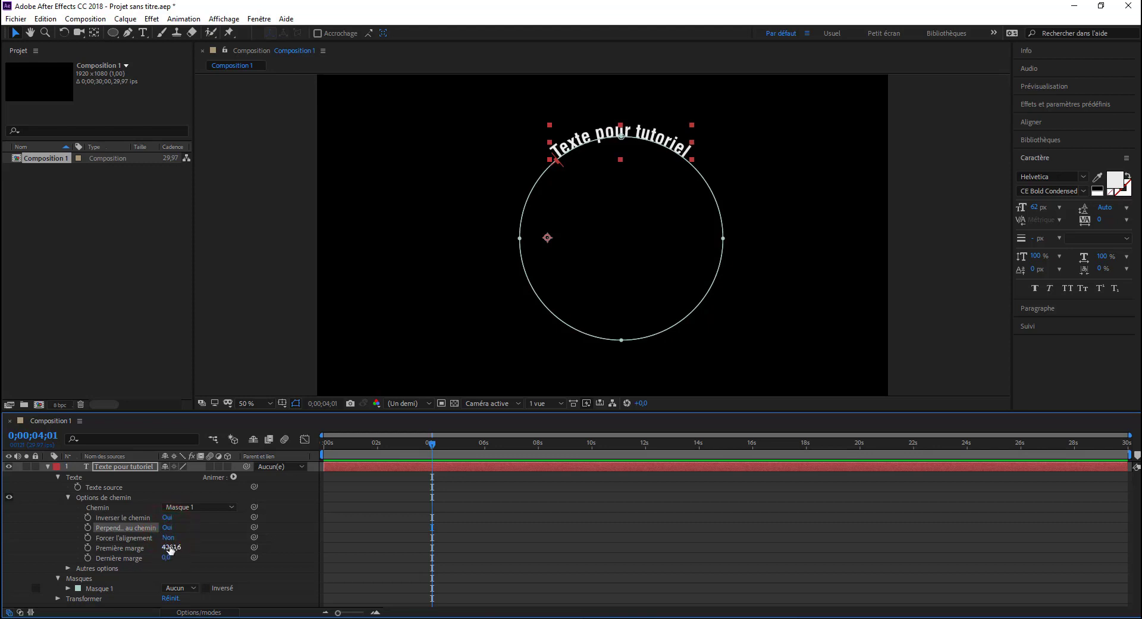
Set Première marge to about 4072,6 and look through the text layer's Autres options.
drag(170, 549, 122, 562)
key(ctrl+z)
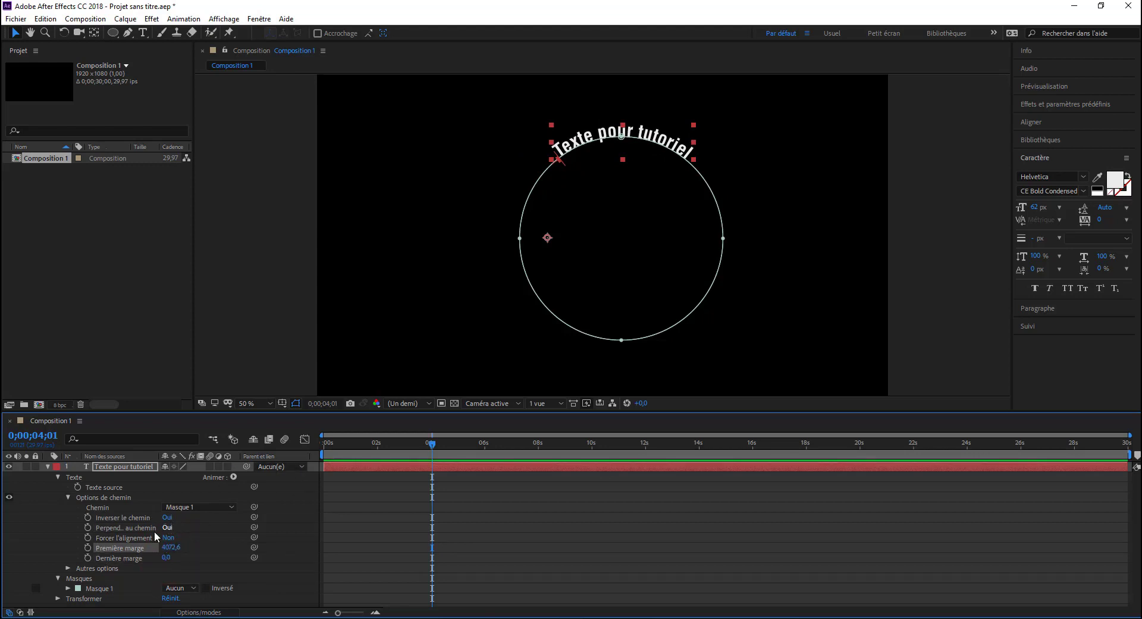
click(68, 568)
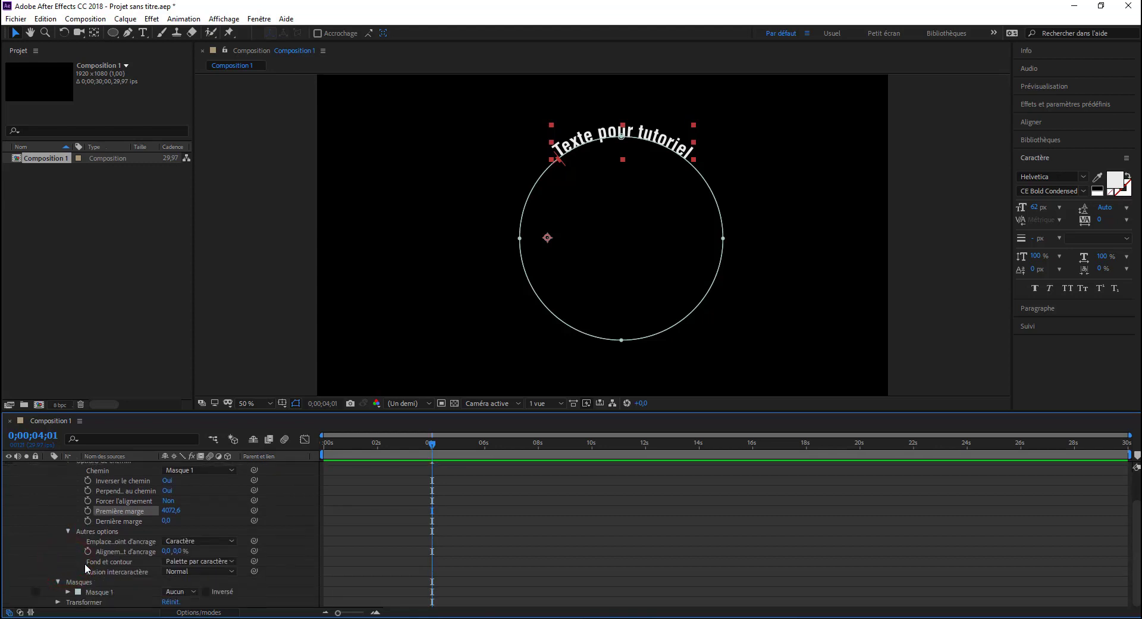
click(69, 531)
Try keyframing Inverser le chemin from Oui at 0 s to Non at about 2 s, preview the flip, and undo the keyframes.
drag(433, 444, 302, 462)
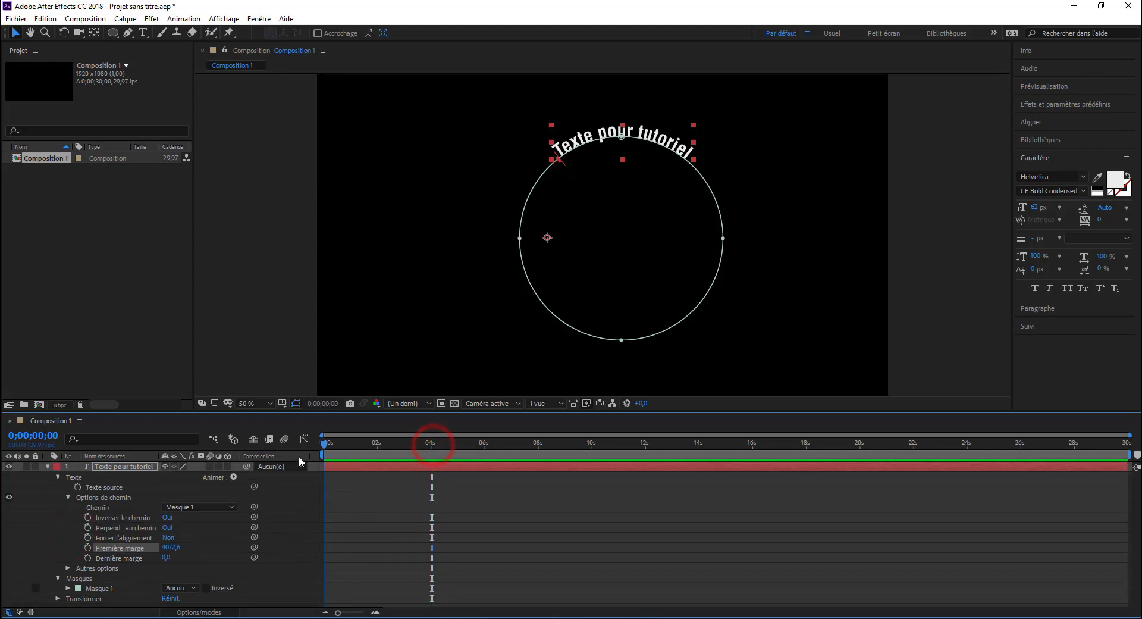
click(88, 517)
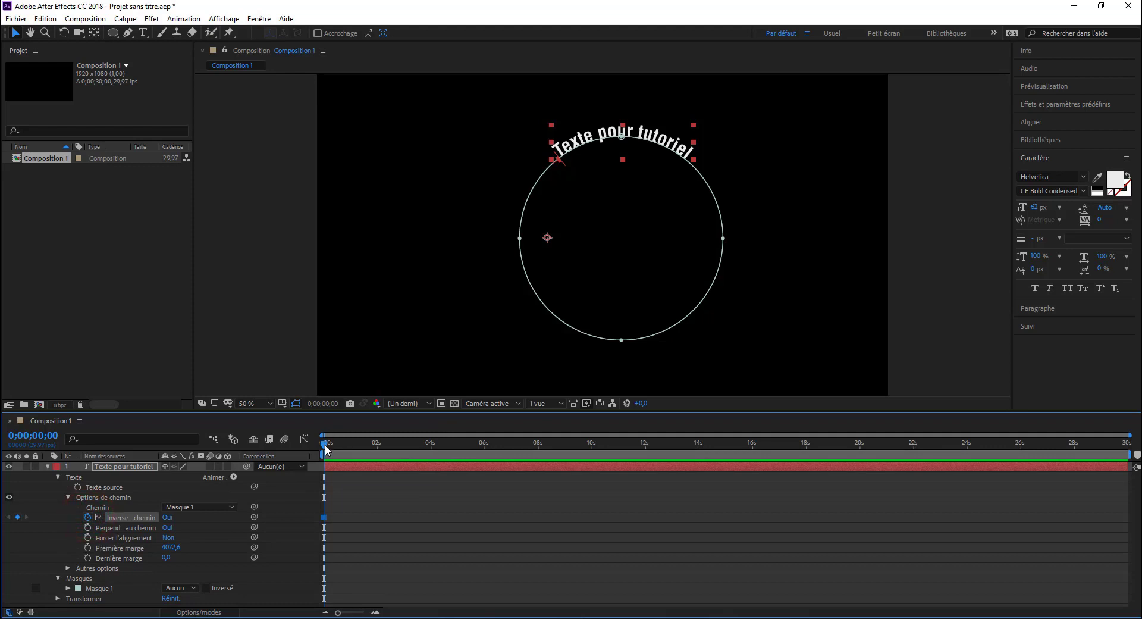
drag(325, 445, 379, 445)
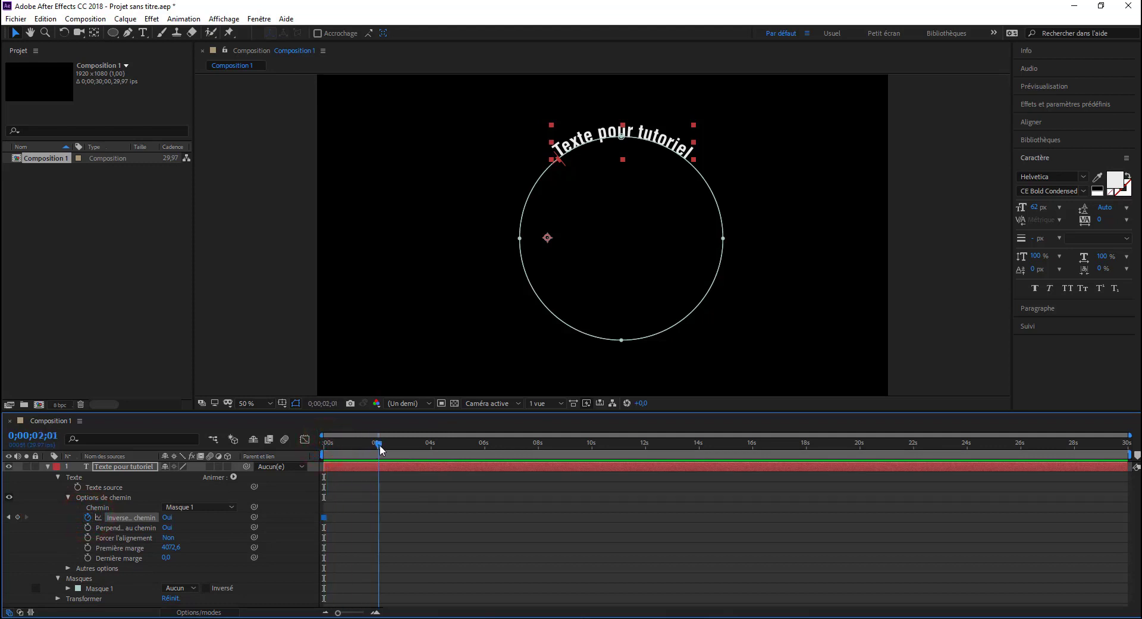
click(167, 517)
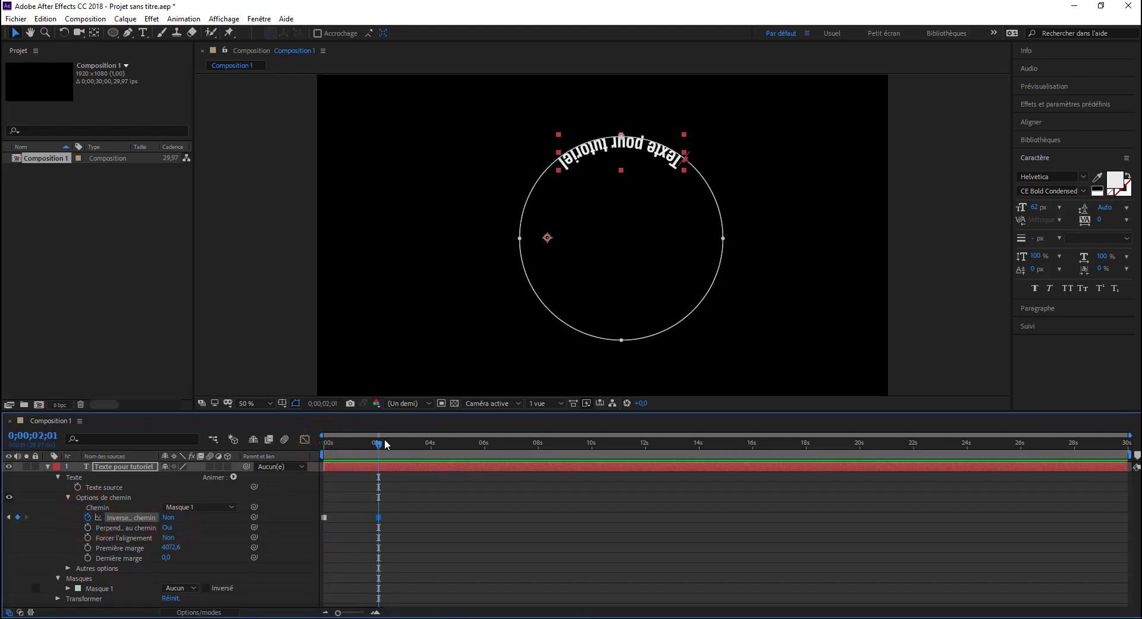
drag(385, 443, 266, 453)
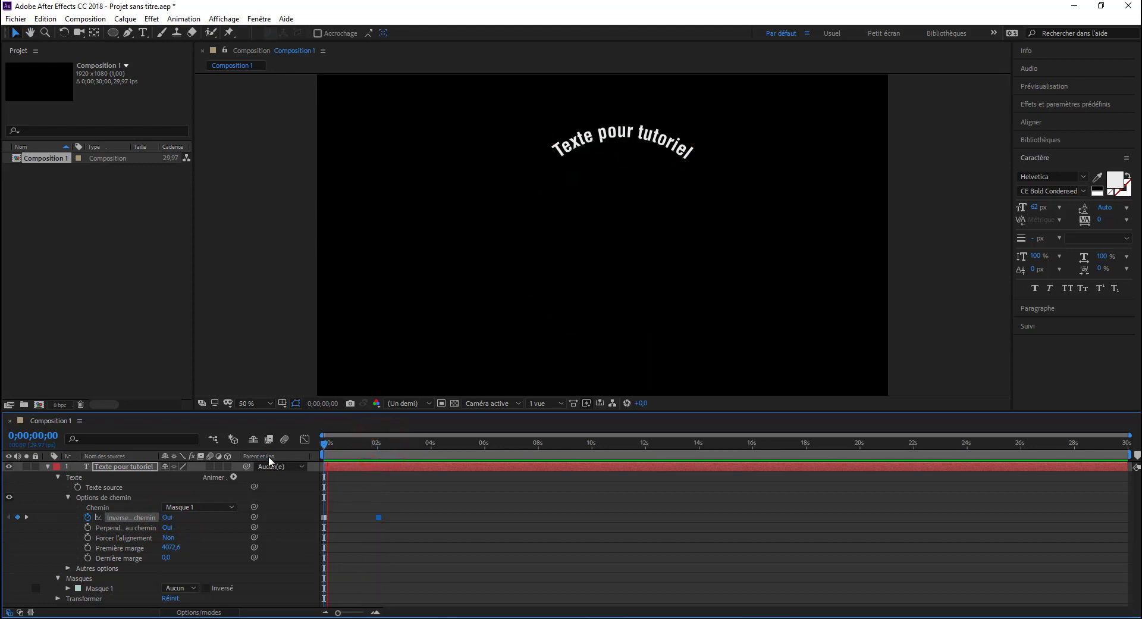
key(space)
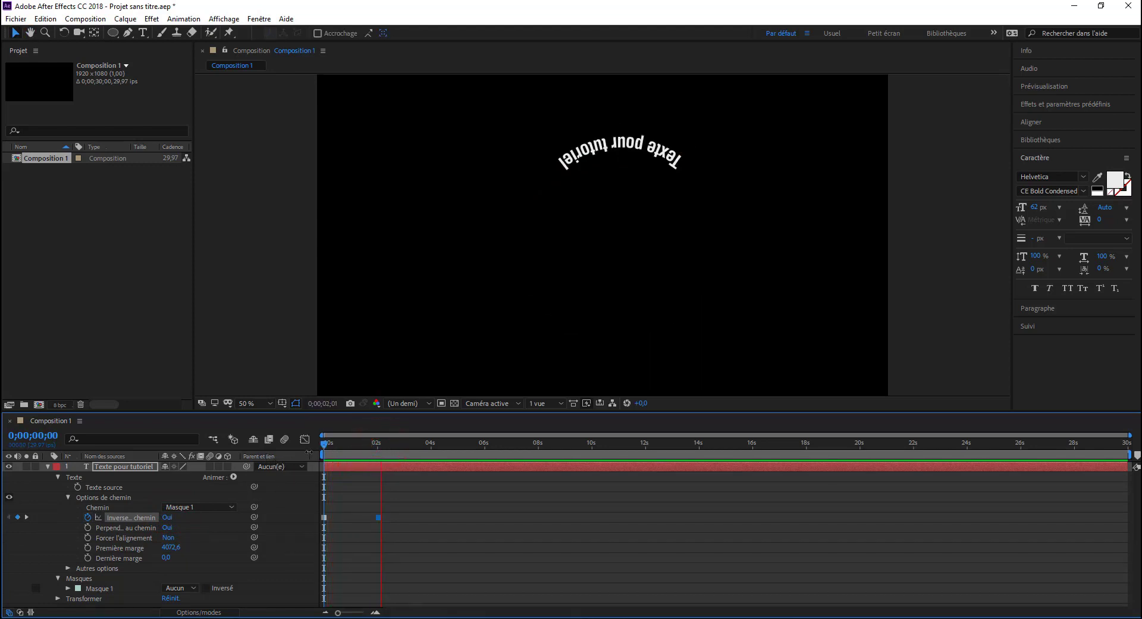
key(space)
mouse_move(394, 444)
mouse_down()
mouse_move(342, 445)
mouse_move(379, 447)
mouse_up()
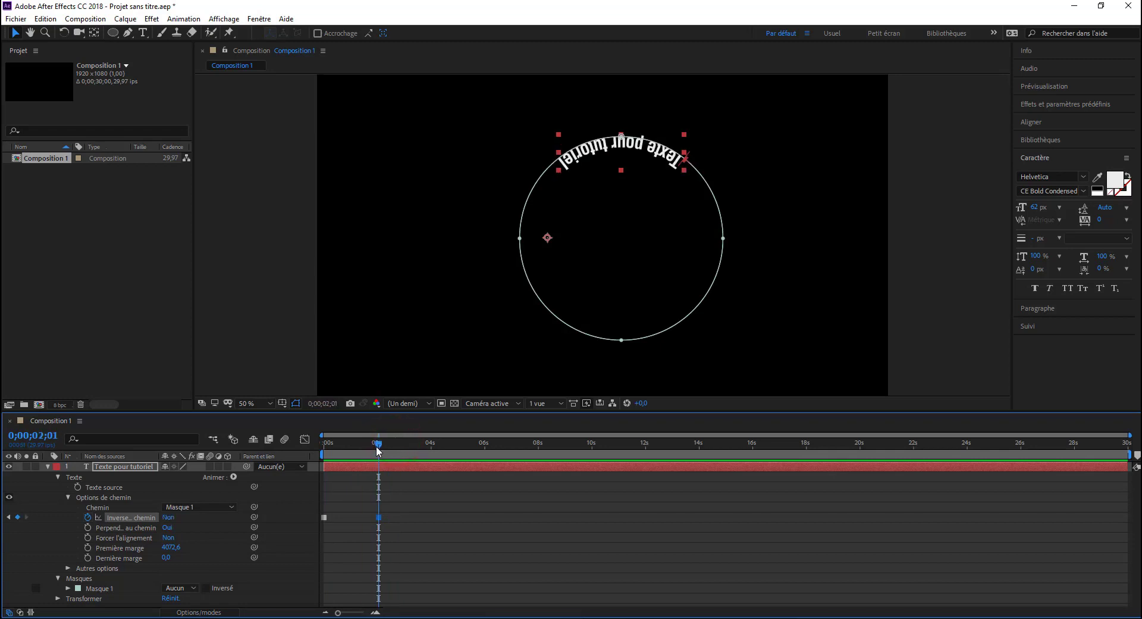
key(ctrl+z)
key(ctrl+z)
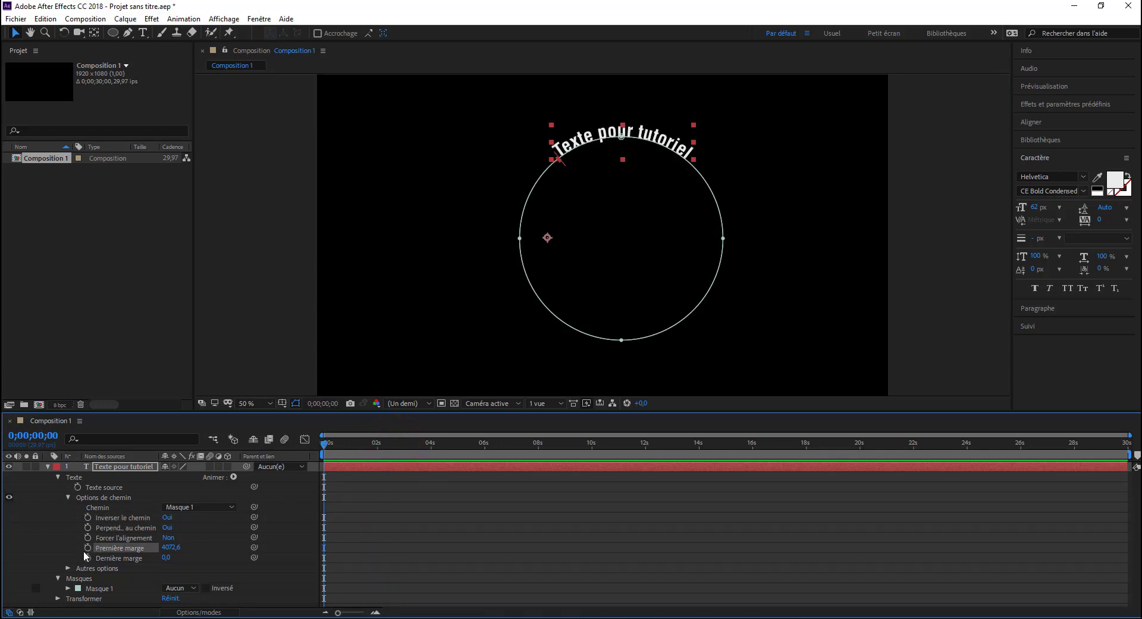
Keyframe Première marge at 0 s and slide the text clockwise along the circle to about 4949,1 at about 4 s.
click(87, 548)
drag(323, 444, 434, 446)
drag(553, 143, 575, 131)
key(ctrl+z)
click(15, 33)
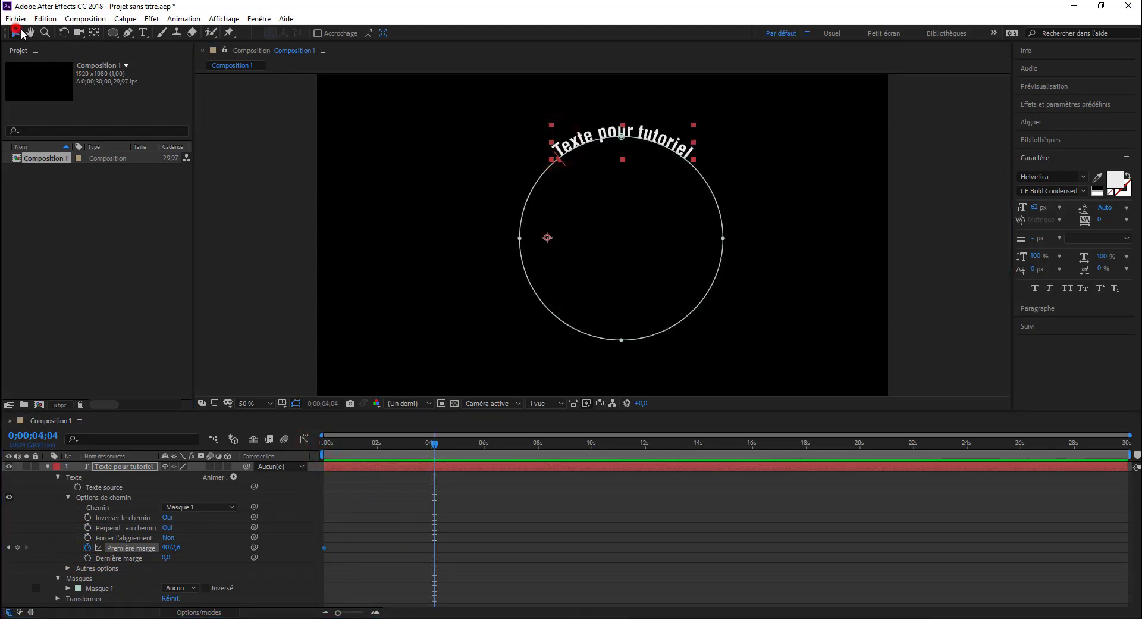
mouse_move(557, 158)
mouse_down()
mouse_move(622, 134)
mouse_move(667, 155)
mouse_move(693, 208)
mouse_move(695, 266)
mouse_up()
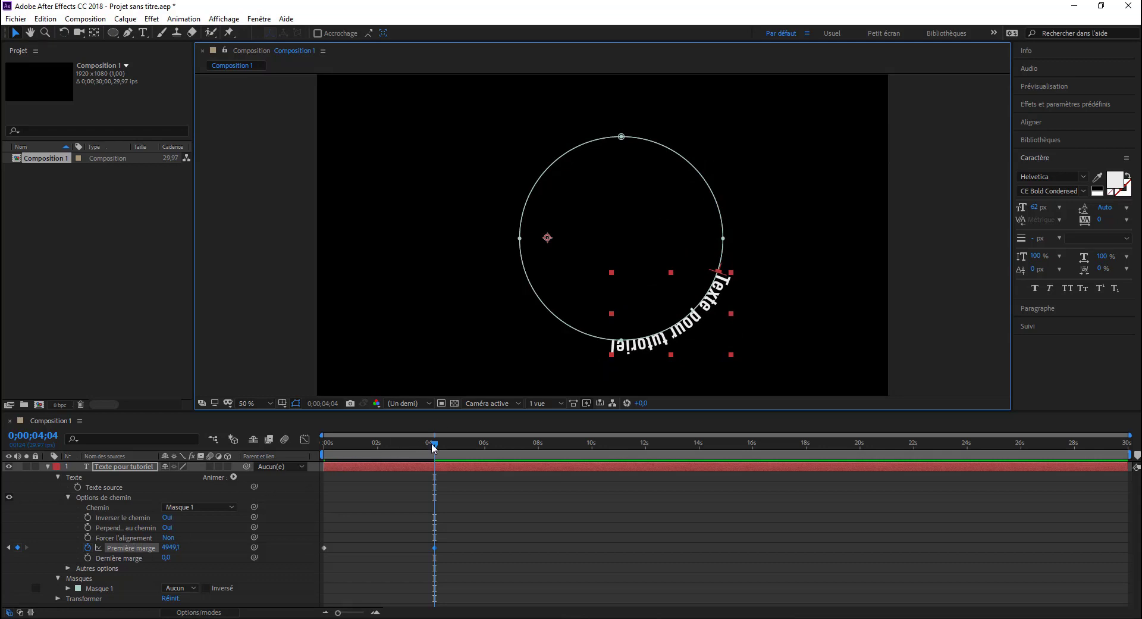
Keyframe Inverser le chemin as Oui at 0 s and Non at about 4 s.
drag(432, 445, 315, 458)
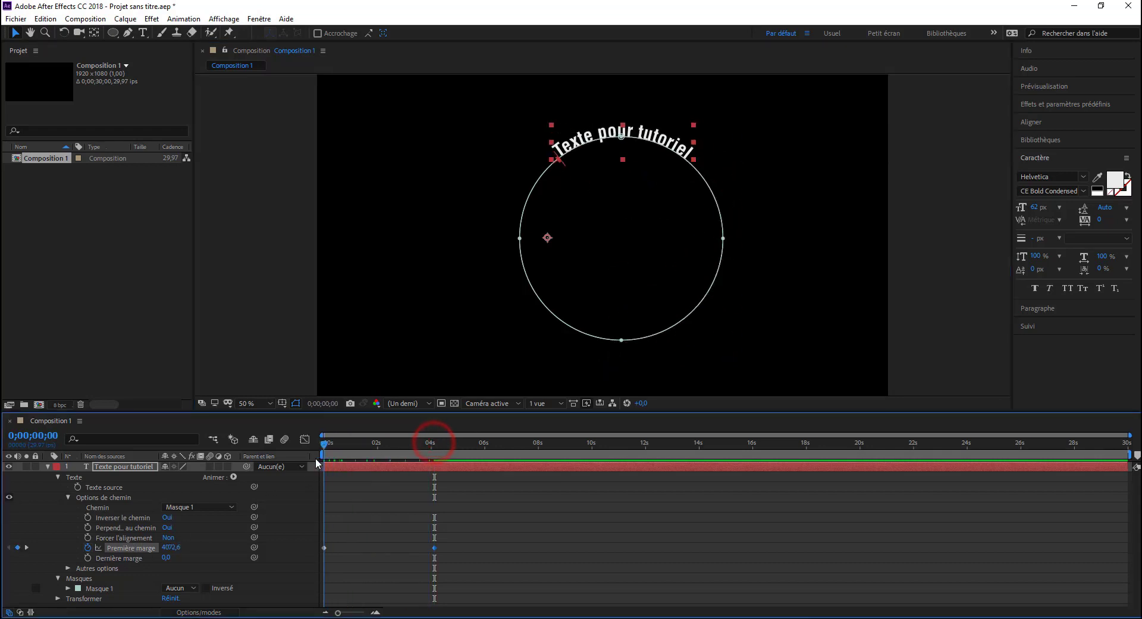
click(87, 517)
drag(321, 441, 434, 436)
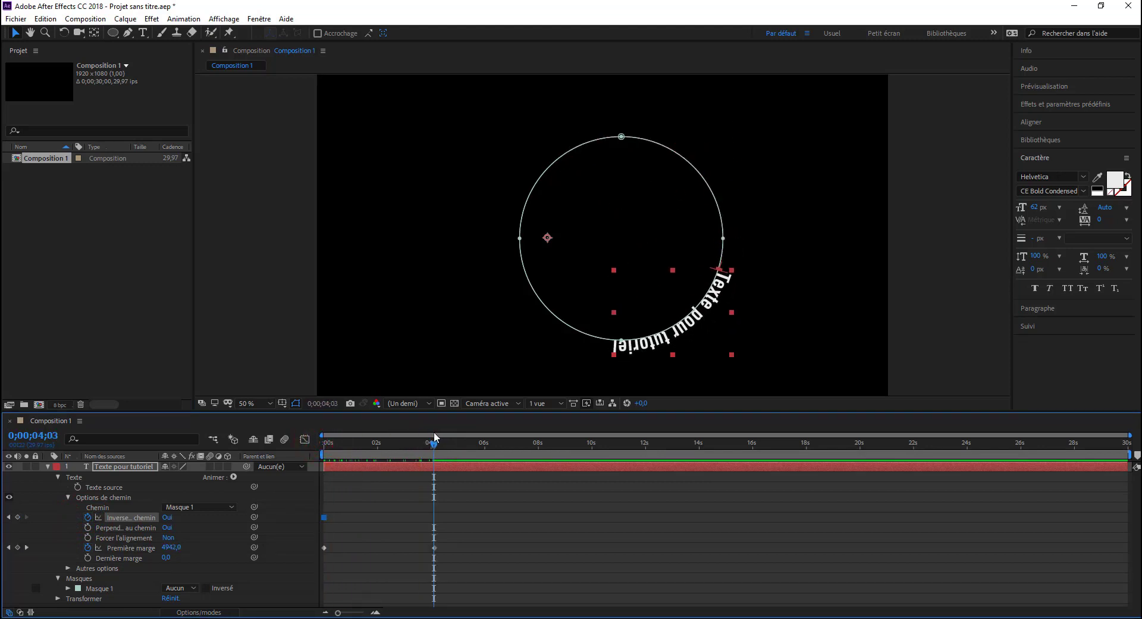
click(167, 517)
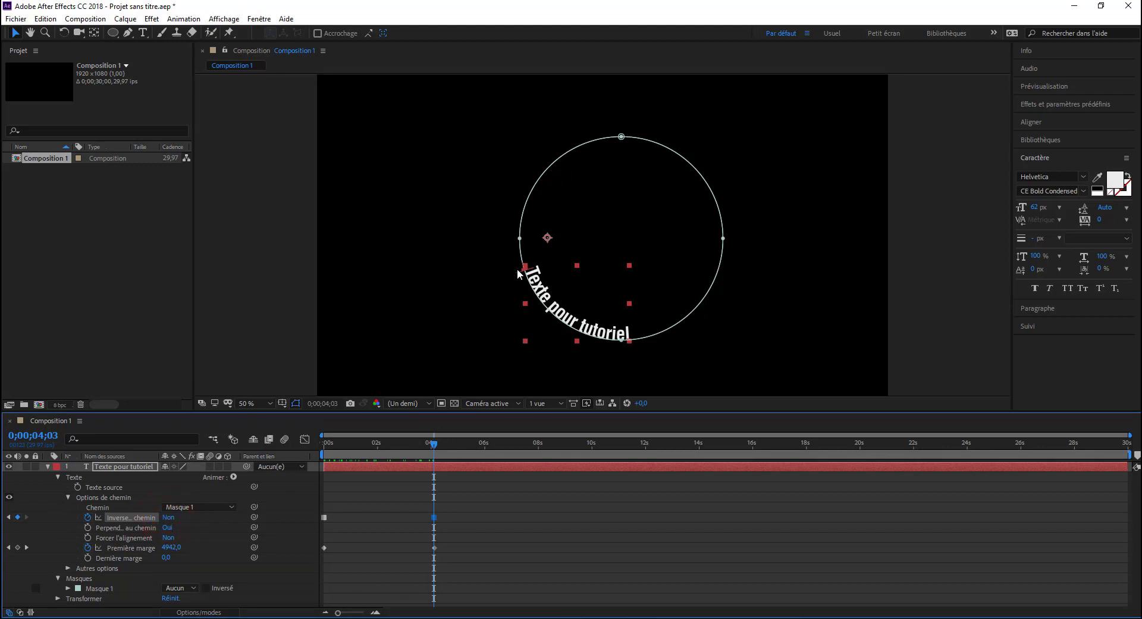
mouse_move(431, 441)
mouse_down()
mouse_move(290, 451)
mouse_move(432, 444)
mouse_up()
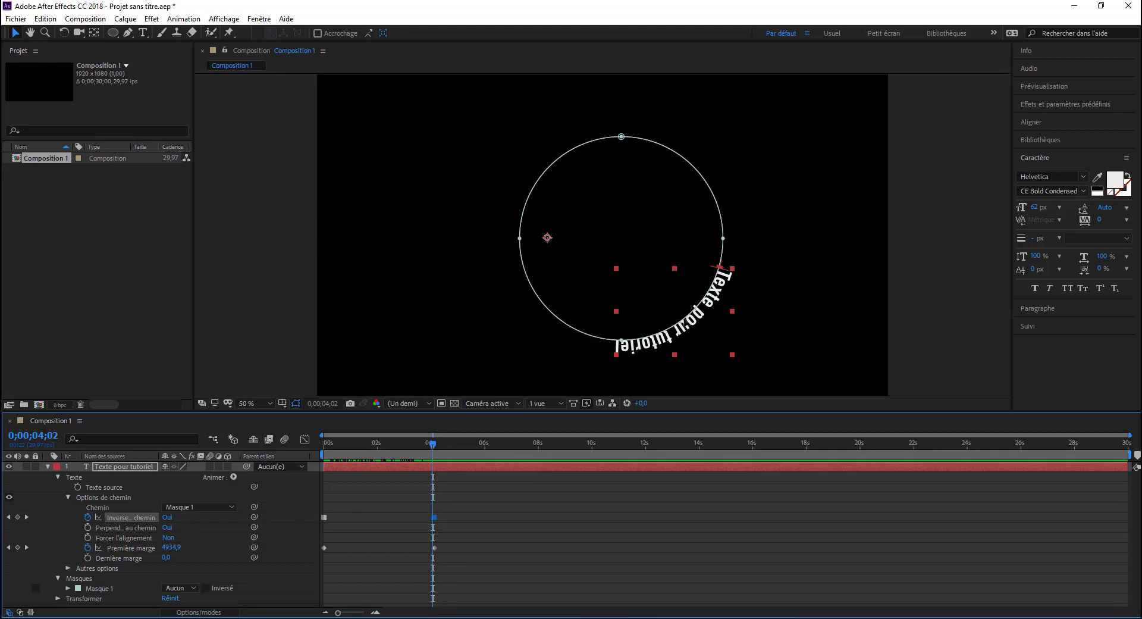
Replace the second Première marge keyframe with one of about 5298,4 at 0;00;04;02 and preview the combined animation.
click(433, 548)
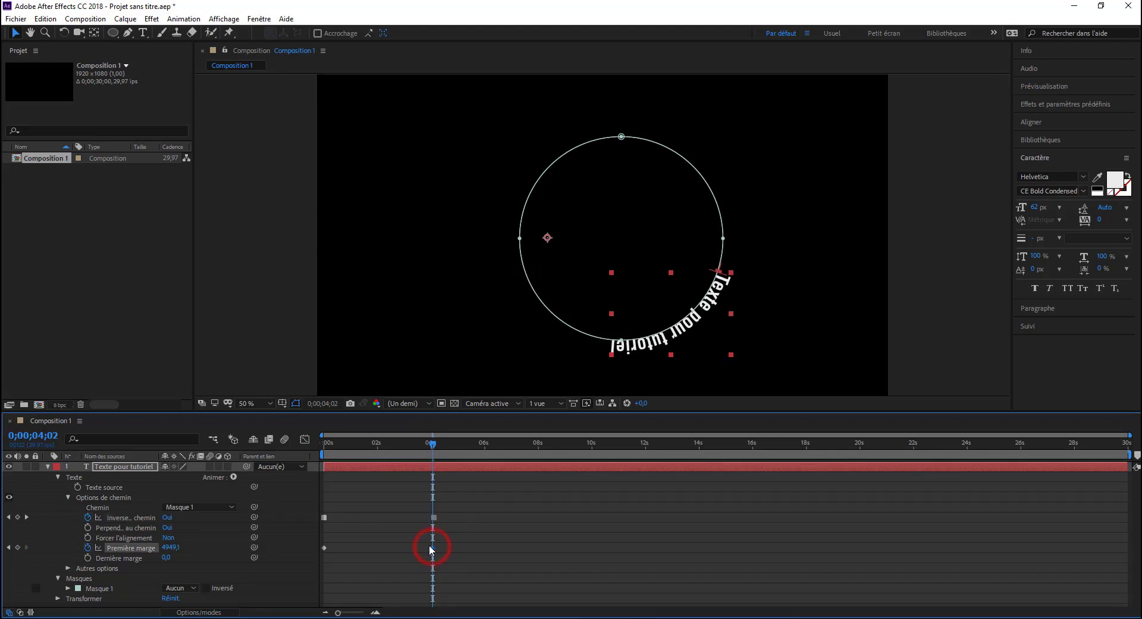
click(729, 274)
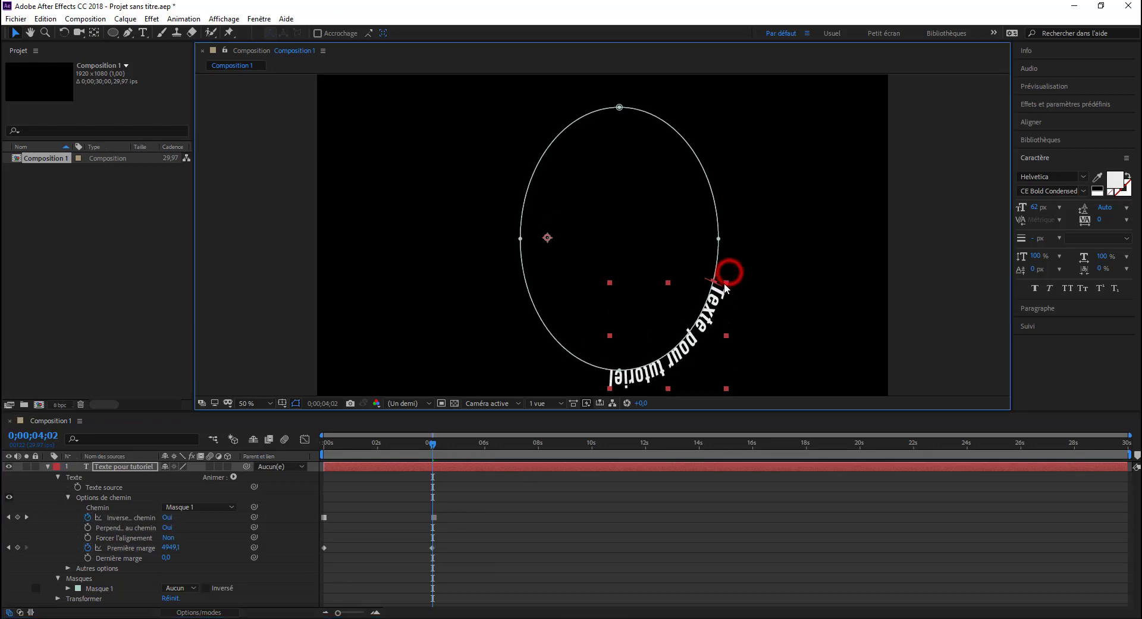
drag(725, 277, 646, 341)
drag(433, 445, 361, 445)
key(space)
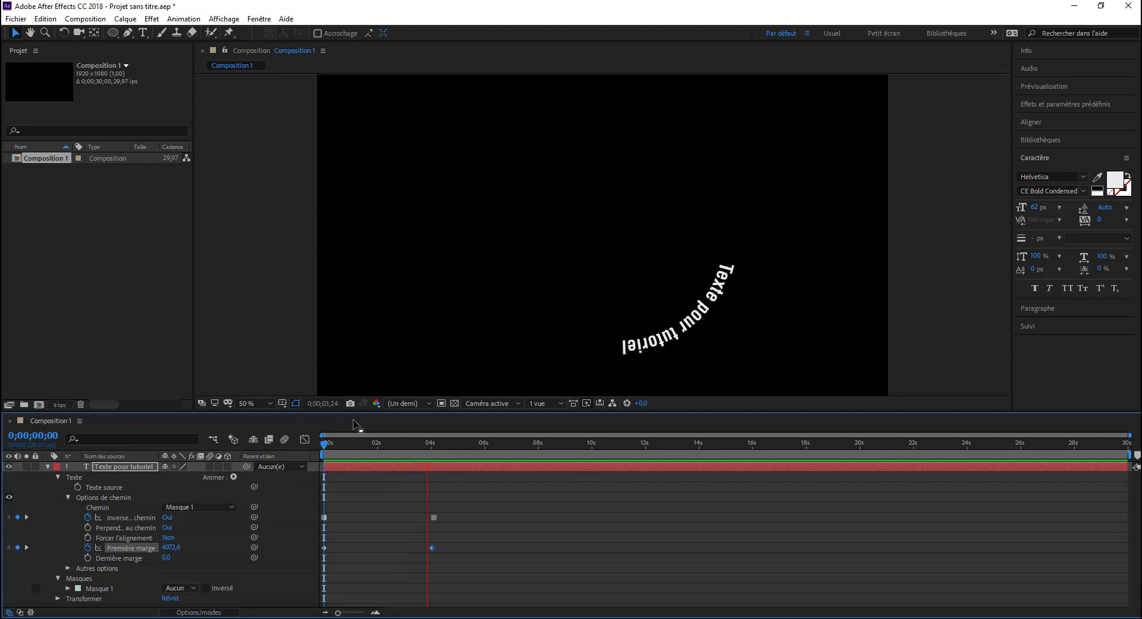
key(space)
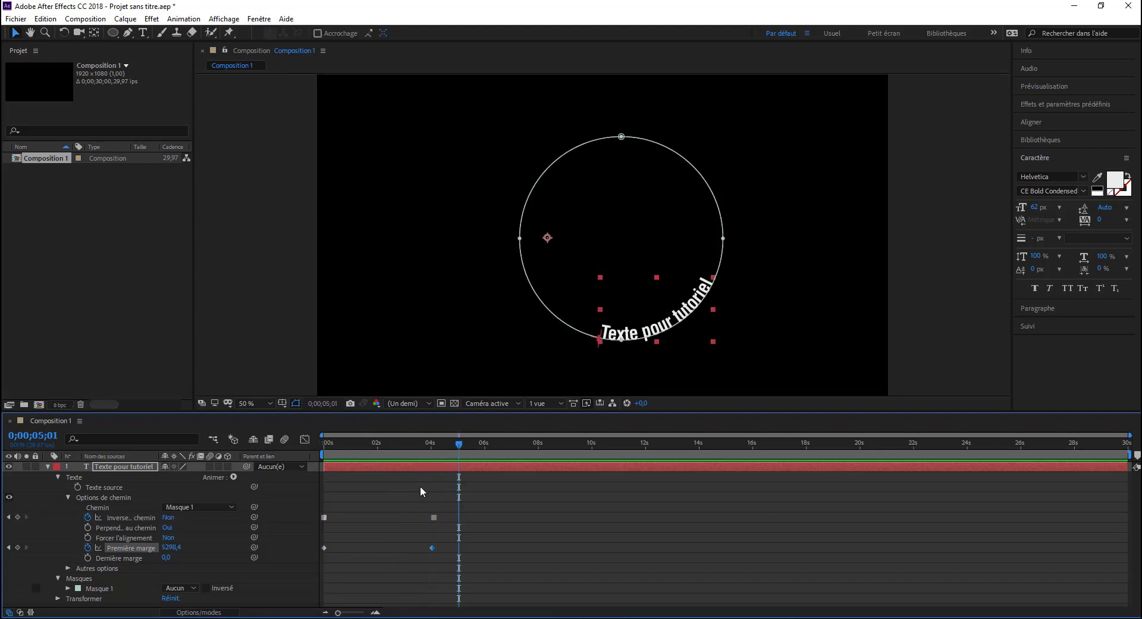
Delete all Inverser le chemin and Première marge keyframes, along with the Texte pour tutoriel layer.
drag(443, 501, 302, 561)
key(Delete)
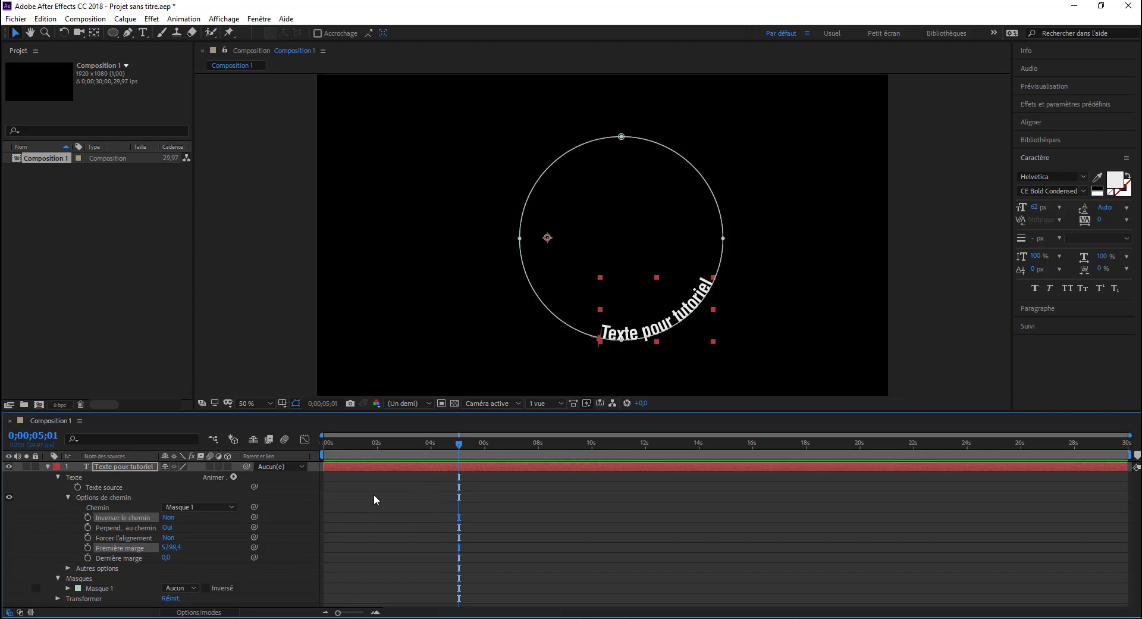
click(86, 456)
click(112, 467)
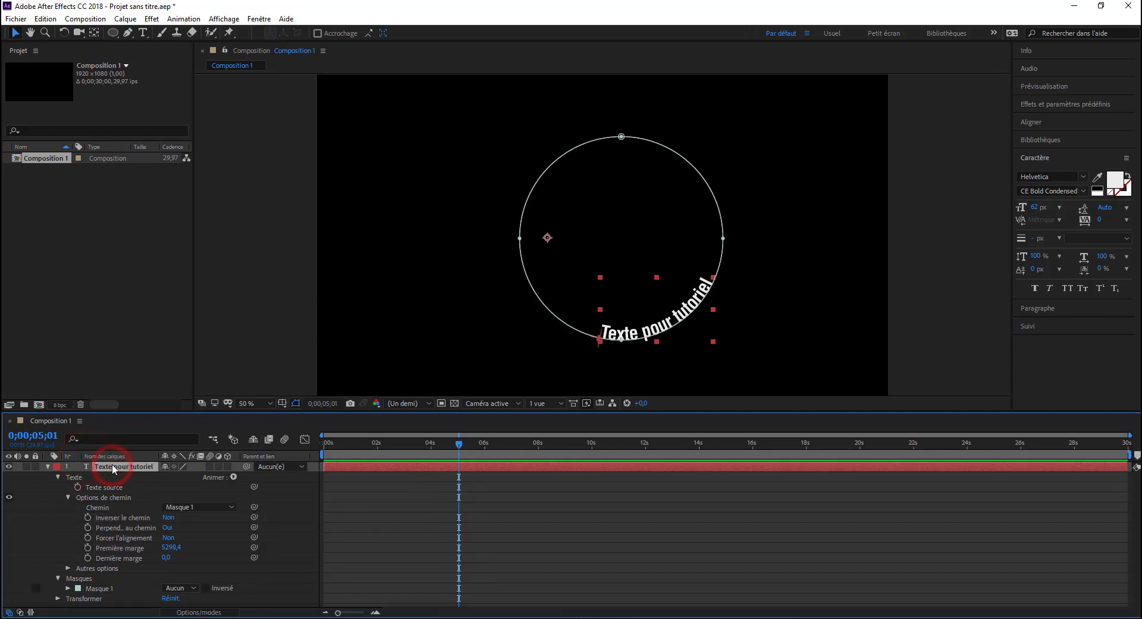
key(Delete)
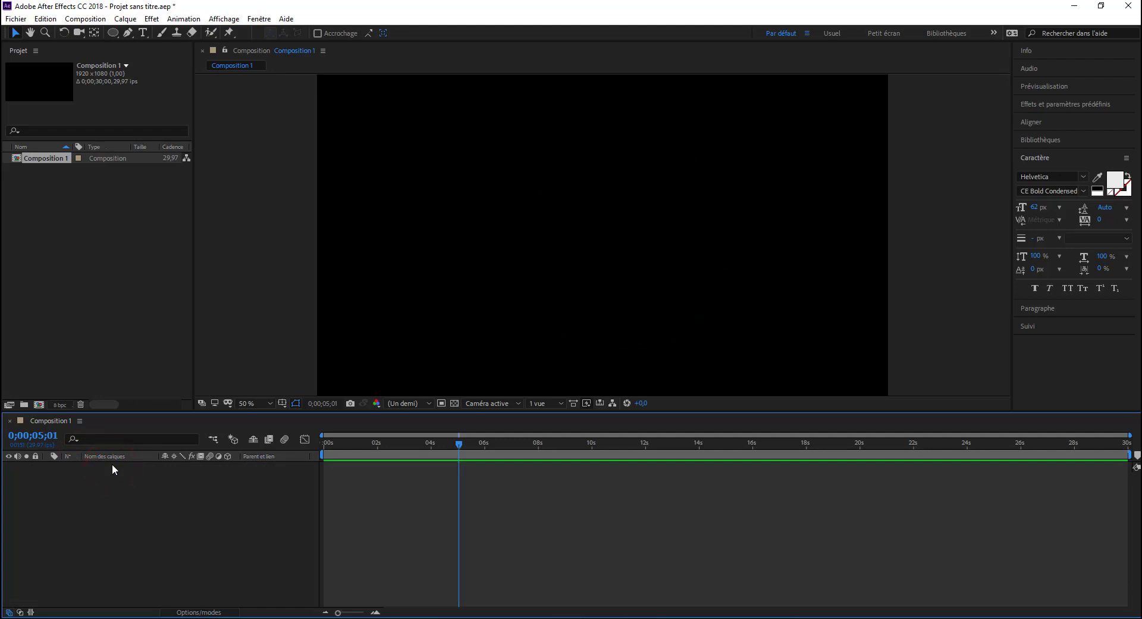
click(127, 33)
click(412, 307)
mouse_move(556, 176)
mouse_down()
mouse_move(608, 187)
mouse_move(708, 180)
mouse_up()
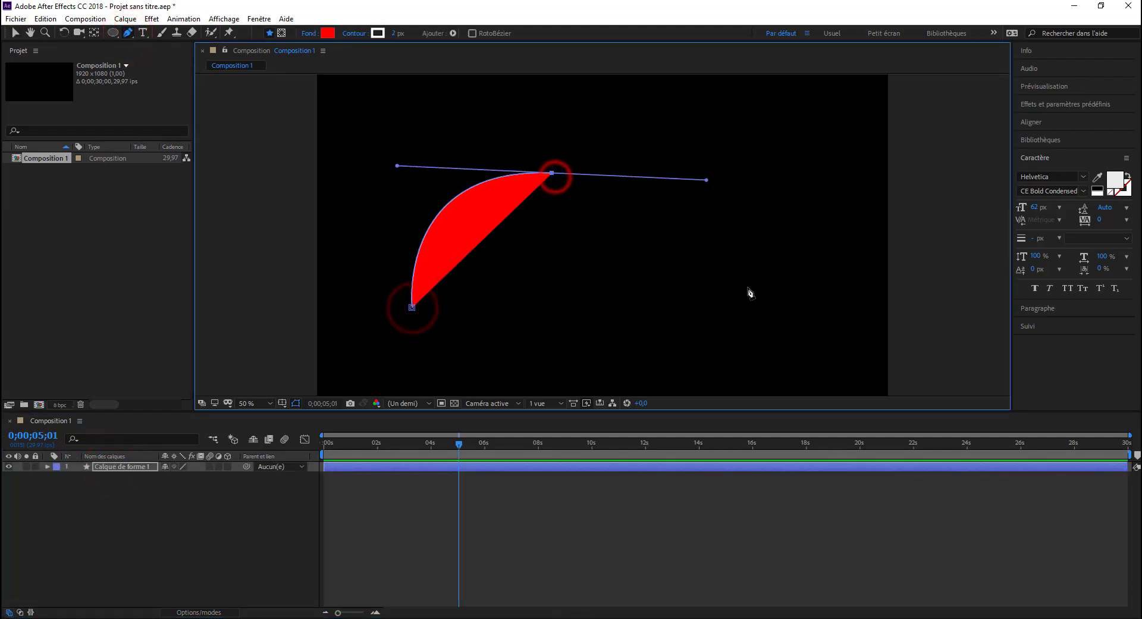
drag(780, 322, 814, 288)
key(ctrl+z)
key(ctrl+z)
key(ctrl+z)
key(ctrl+z)
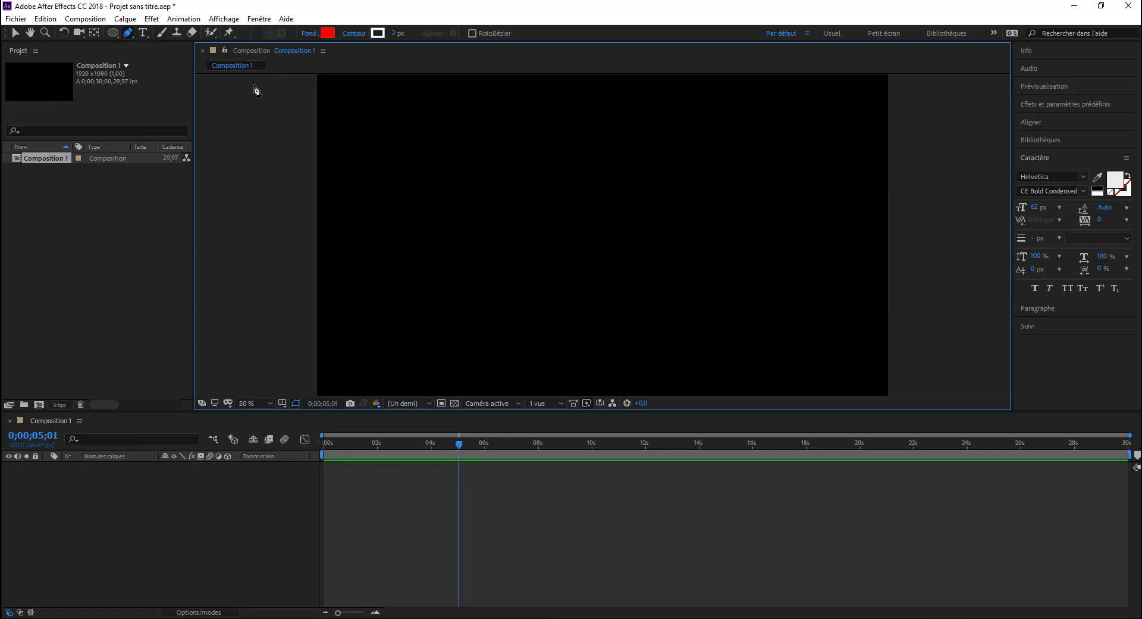
Add the text "Texte pour tutos" near the middle of the composition and enlarge it to about one and a half times its size.
click(146, 32)
click(487, 207)
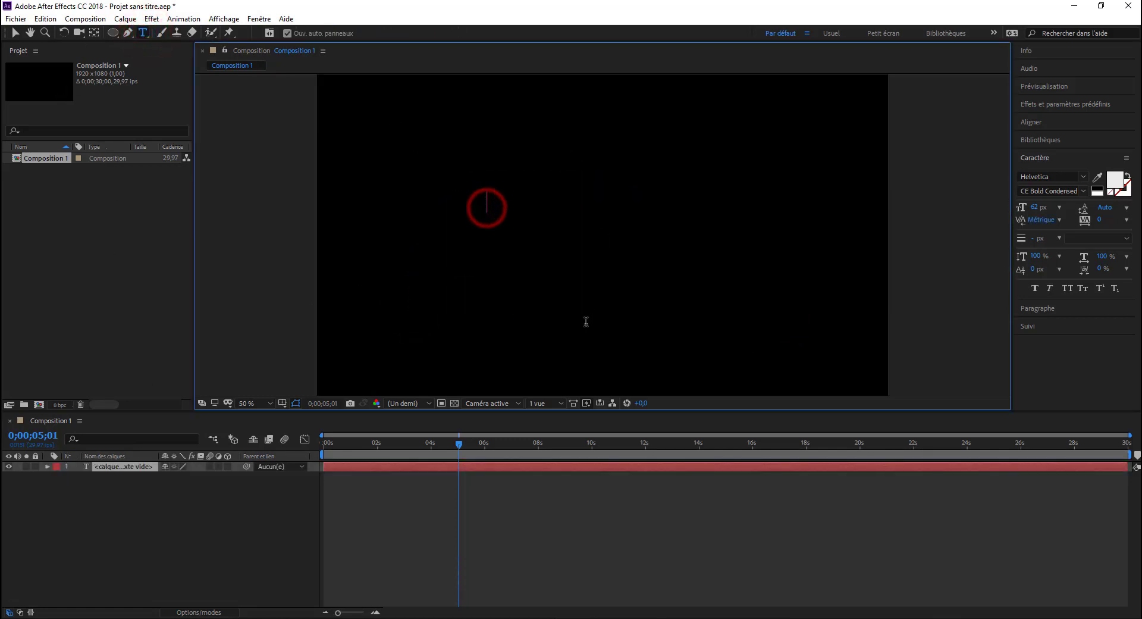
text(Text)
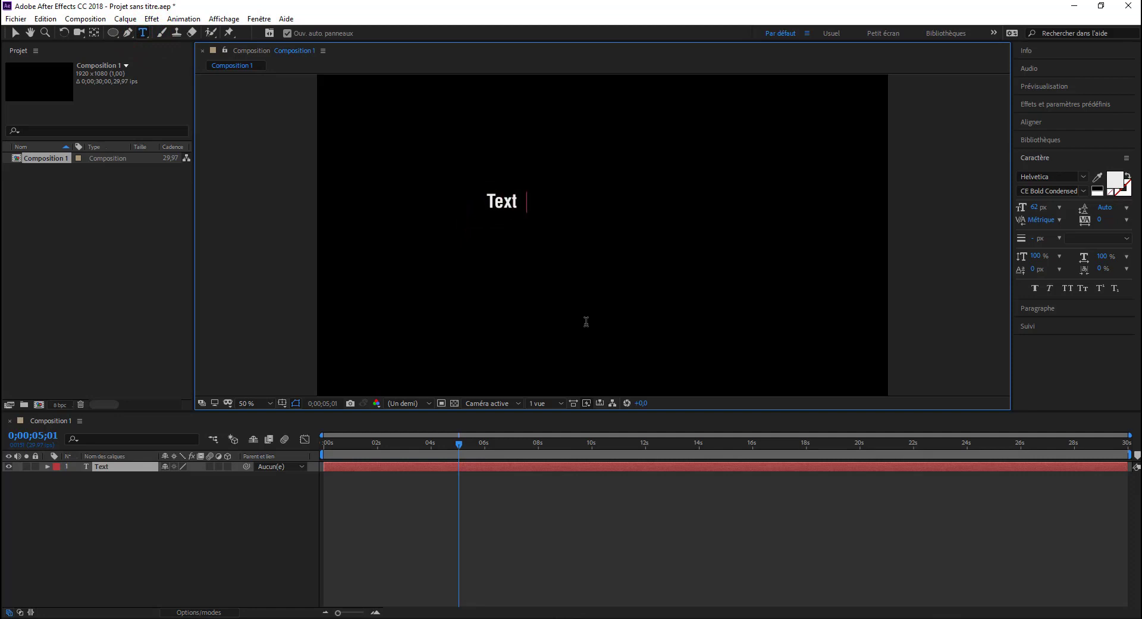
text(e pour tu)
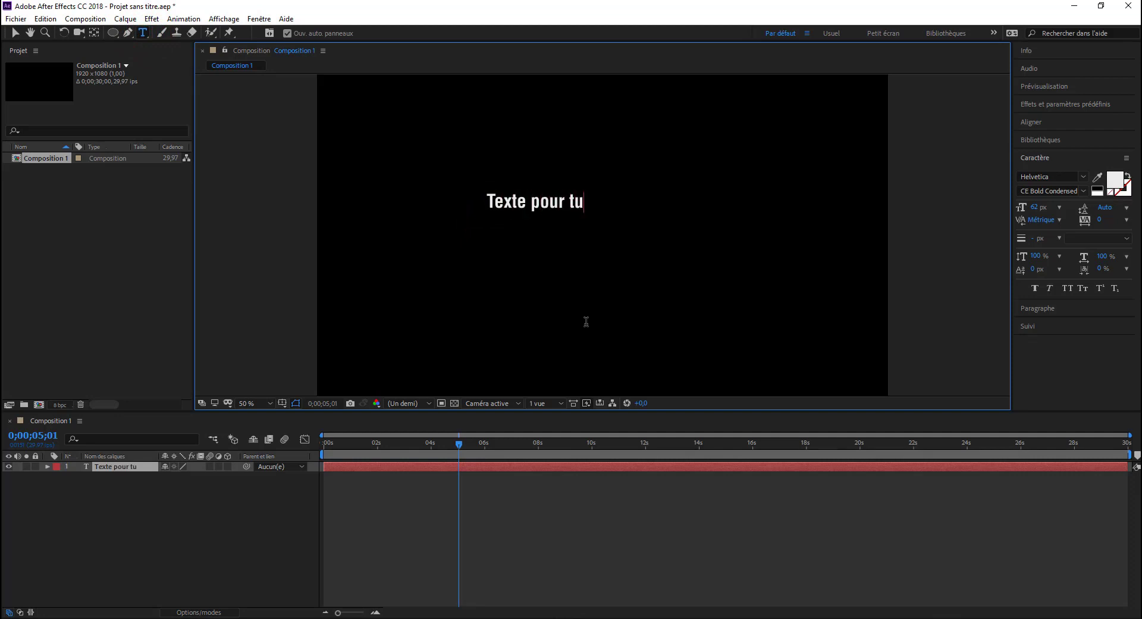
text(to)
key(BackSpace)
text(to)
click(16, 33)
click(604, 207)
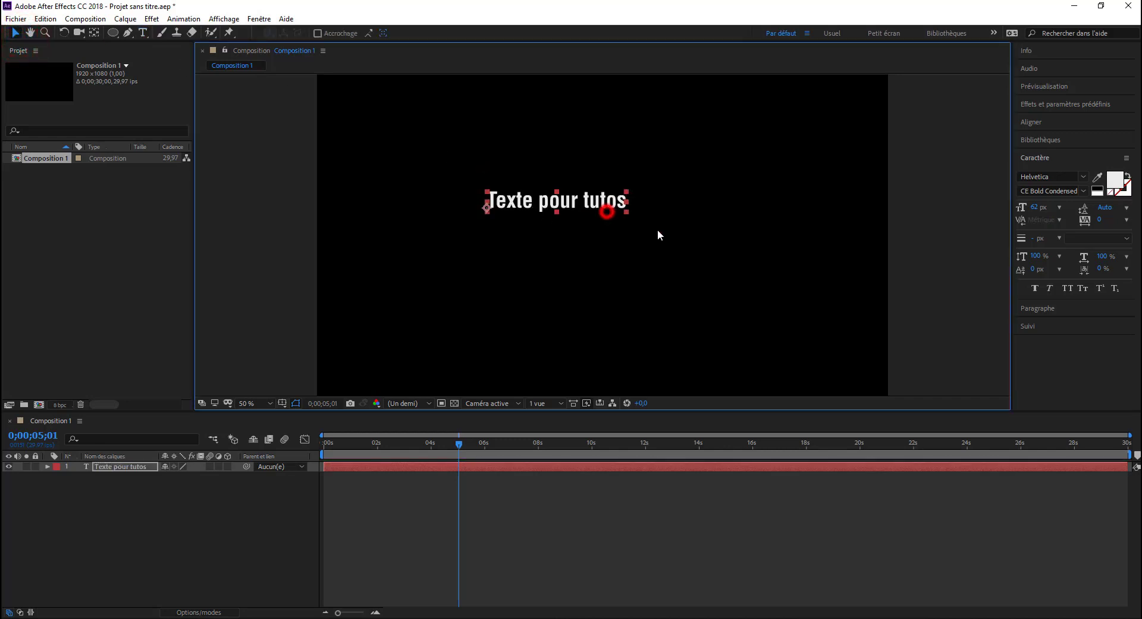
Draw a closed, irregular curved mask with the Pen tool around and below the text on its layer.
click(128, 32)
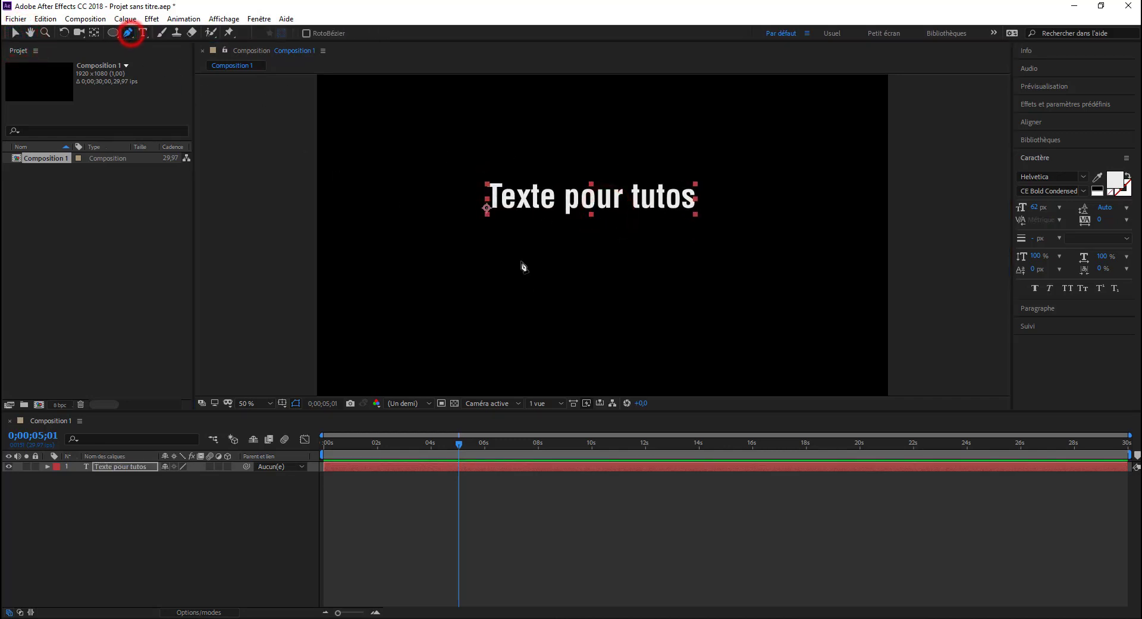
click(482, 283)
mouse_move(586, 177)
mouse_down()
mouse_move(653, 150)
mouse_move(705, 149)
mouse_up()
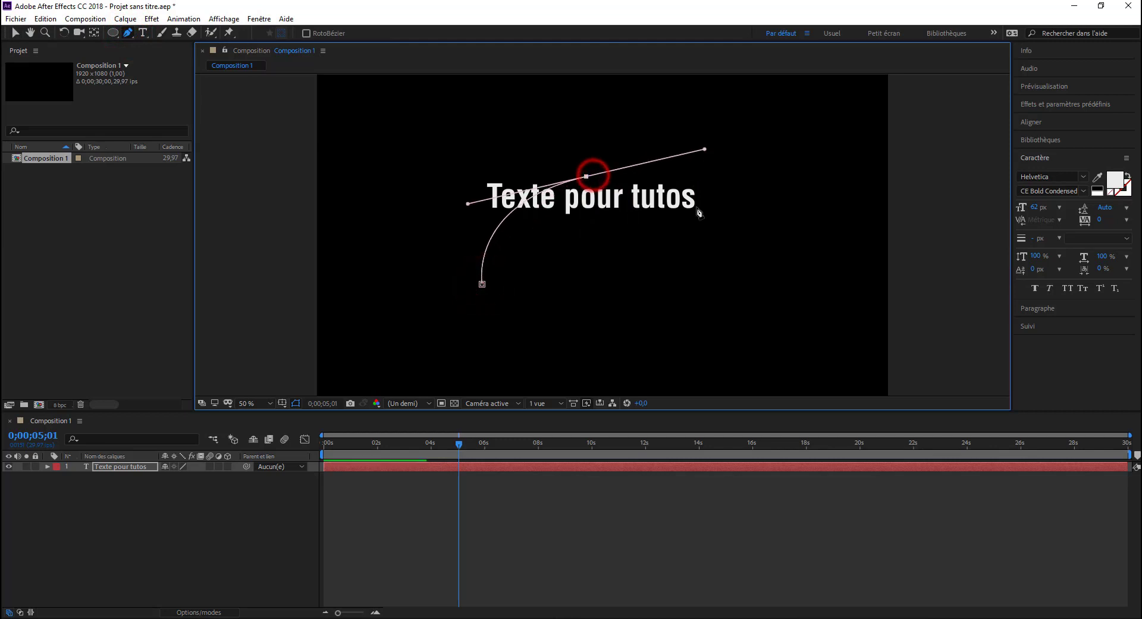
mouse_move(693, 280)
mouse_down()
mouse_move(761, 224)
mouse_move(760, 208)
mouse_up()
click(670, 118)
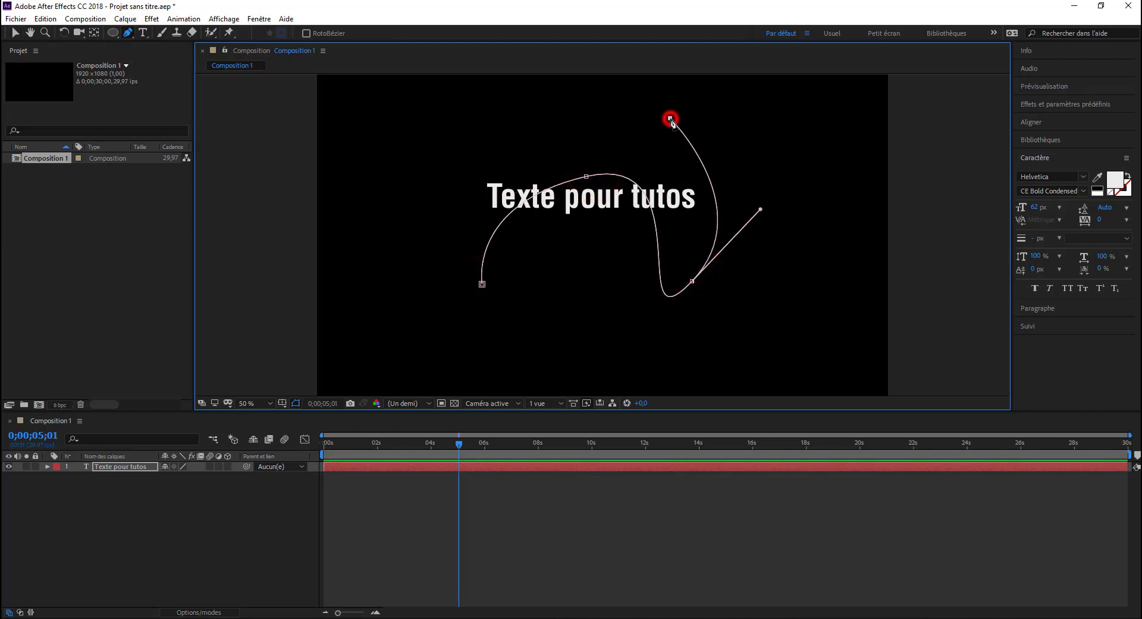
click(839, 285)
drag(678, 376, 520, 351)
click(482, 284)
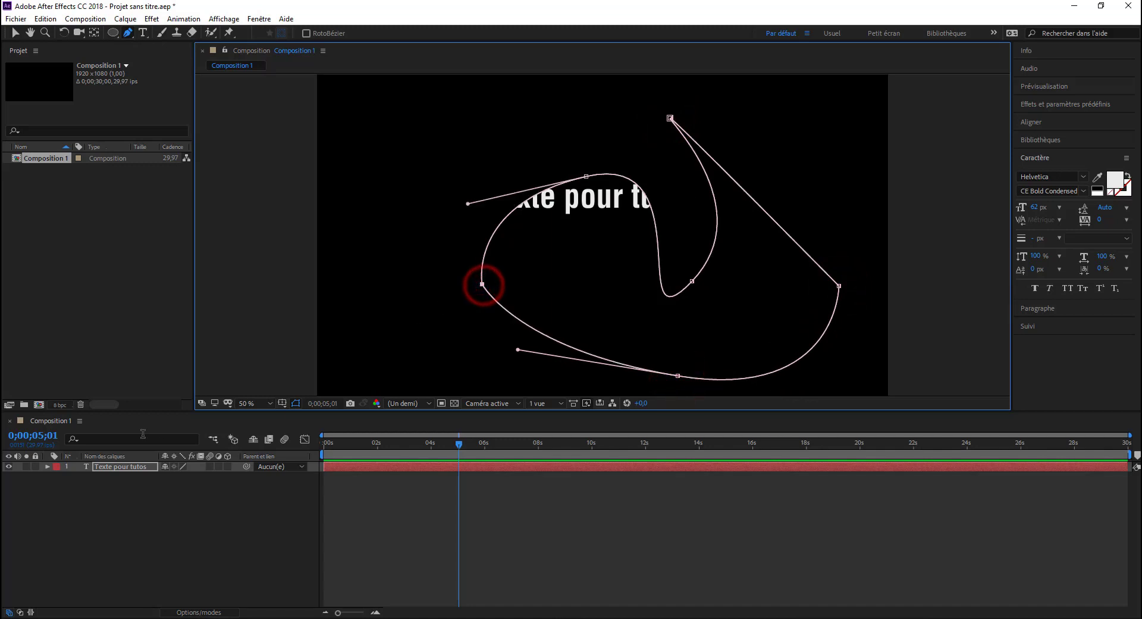
Set the text layer's Chemin option to Masque 1 so the text follows the drawn mask.
click(53, 474)
click(48, 466)
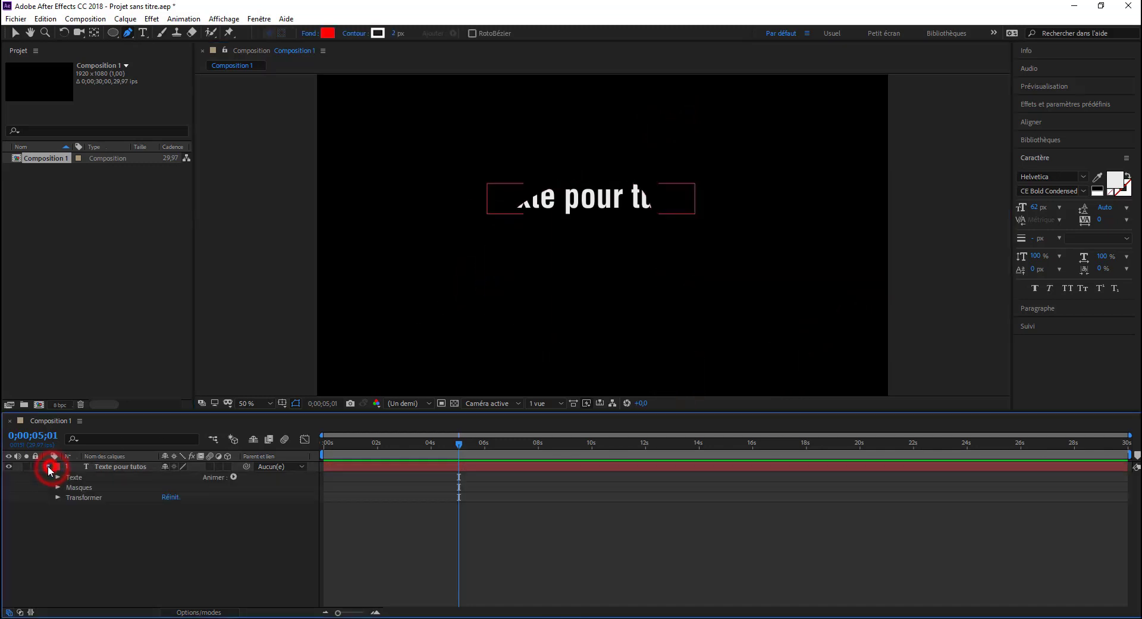
click(58, 477)
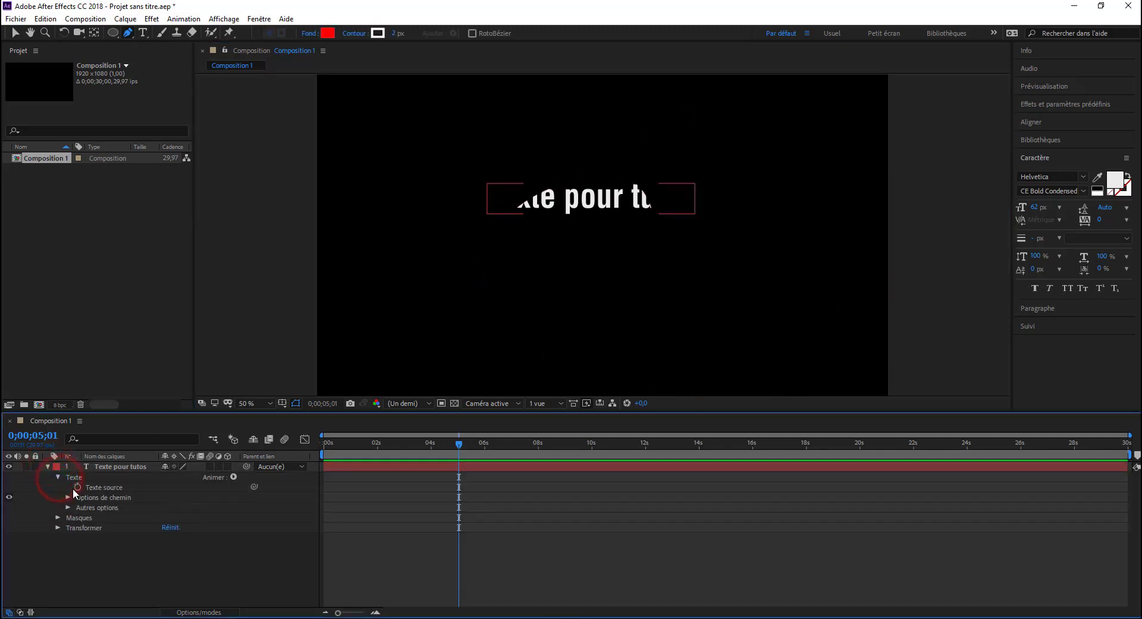
click(68, 497)
click(199, 507)
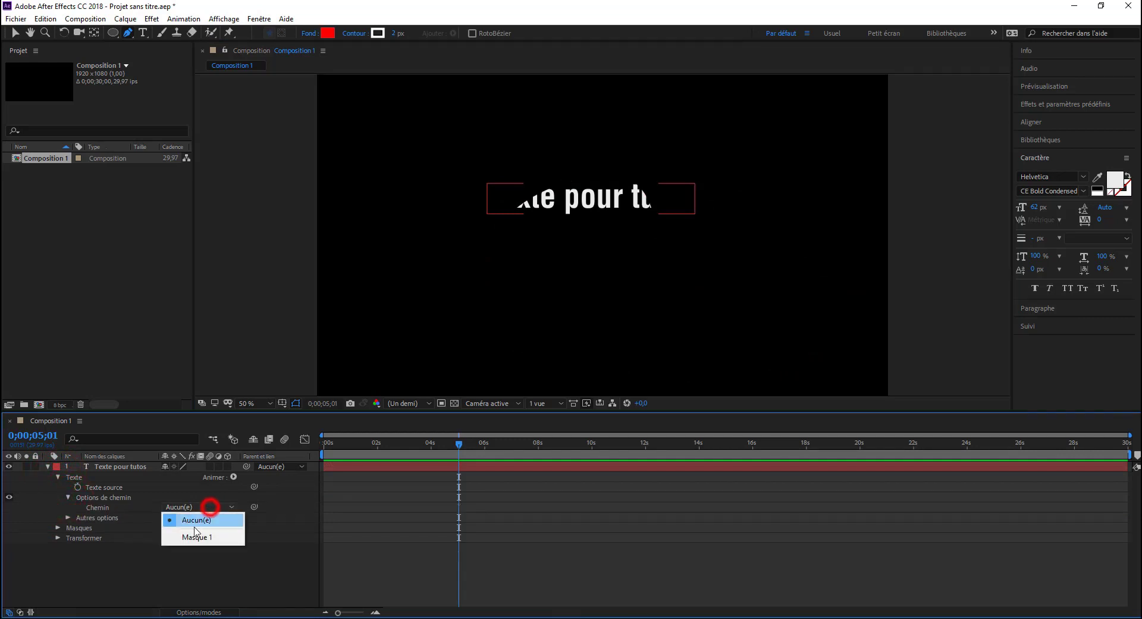
click(192, 534)
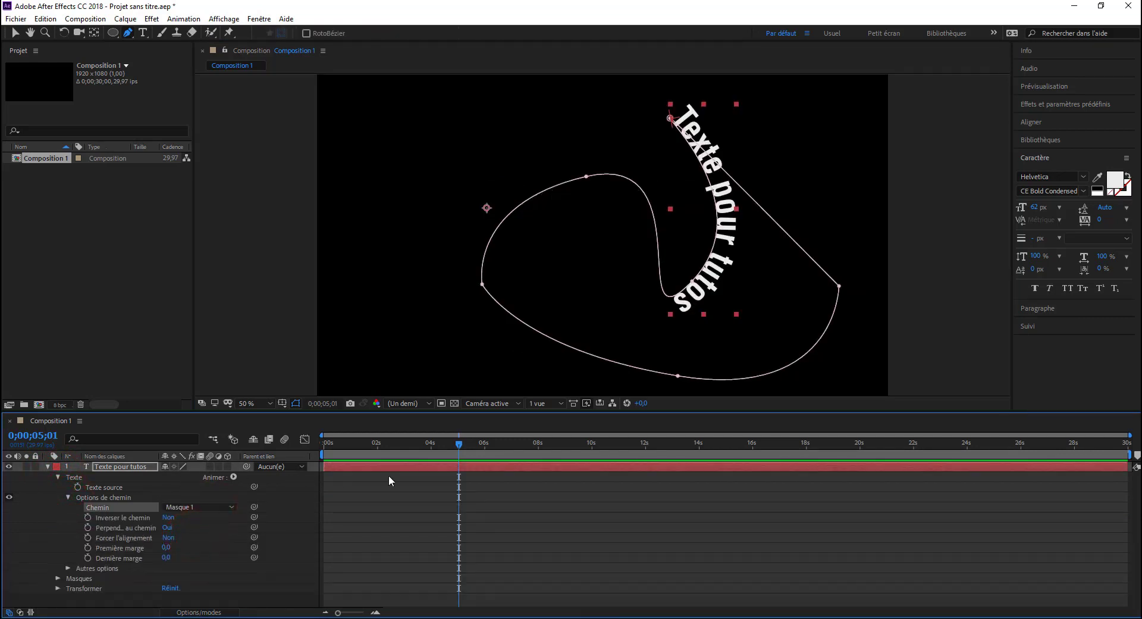
Reshape the mask's straight closing segment into a wide outward curve with a smooth vertex right of the text's starting point.
drag(673, 120, 652, 140)
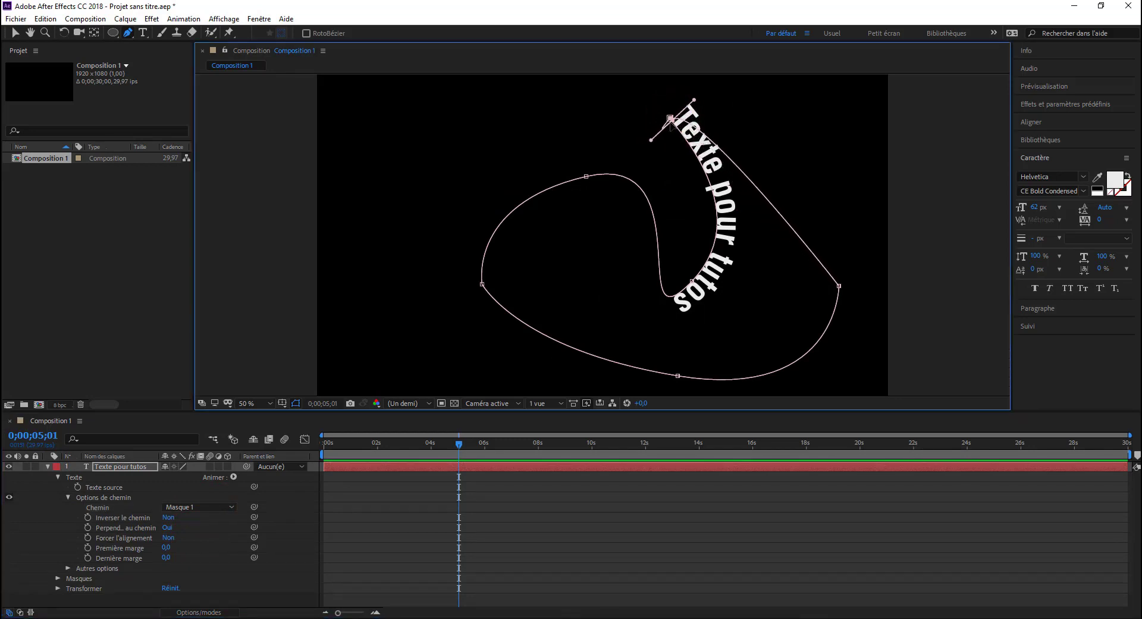
drag(694, 100, 764, 113)
drag(669, 118, 788, 96)
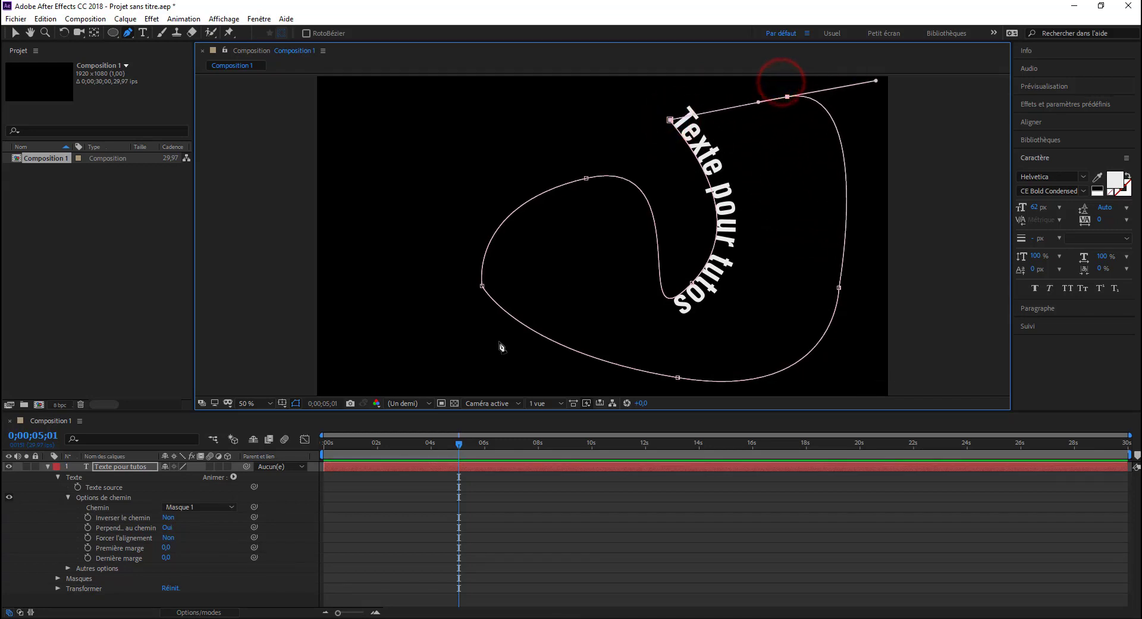
Slide the text along the mask path to its lower edge, giving a Première marge of about -3866,3.
click(102, 498)
click(13, 33)
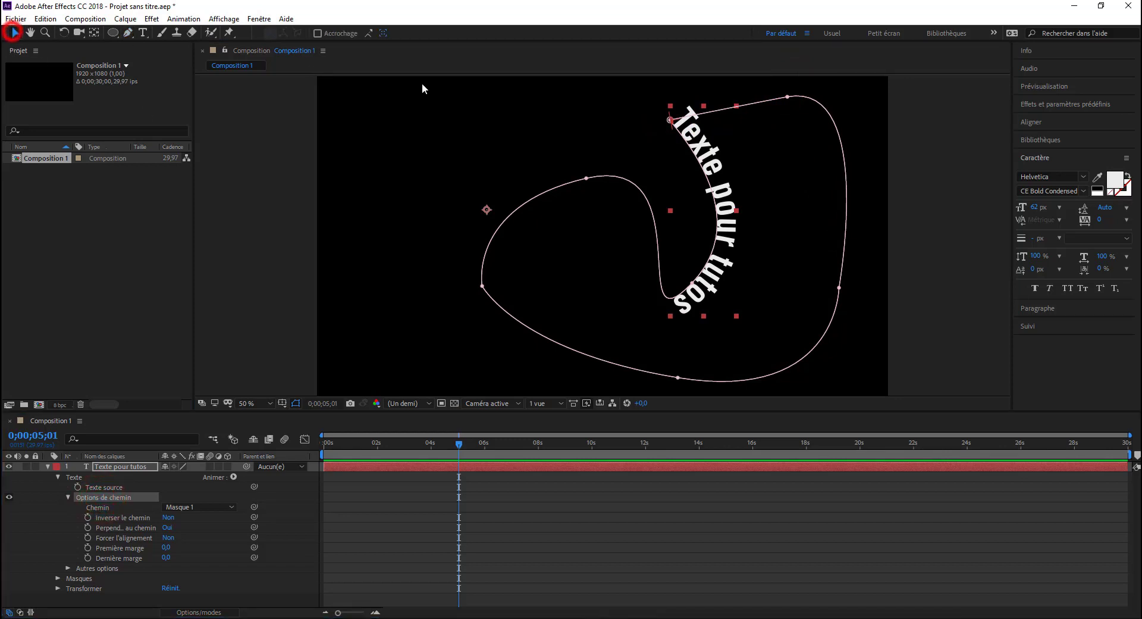
drag(676, 126, 559, 342)
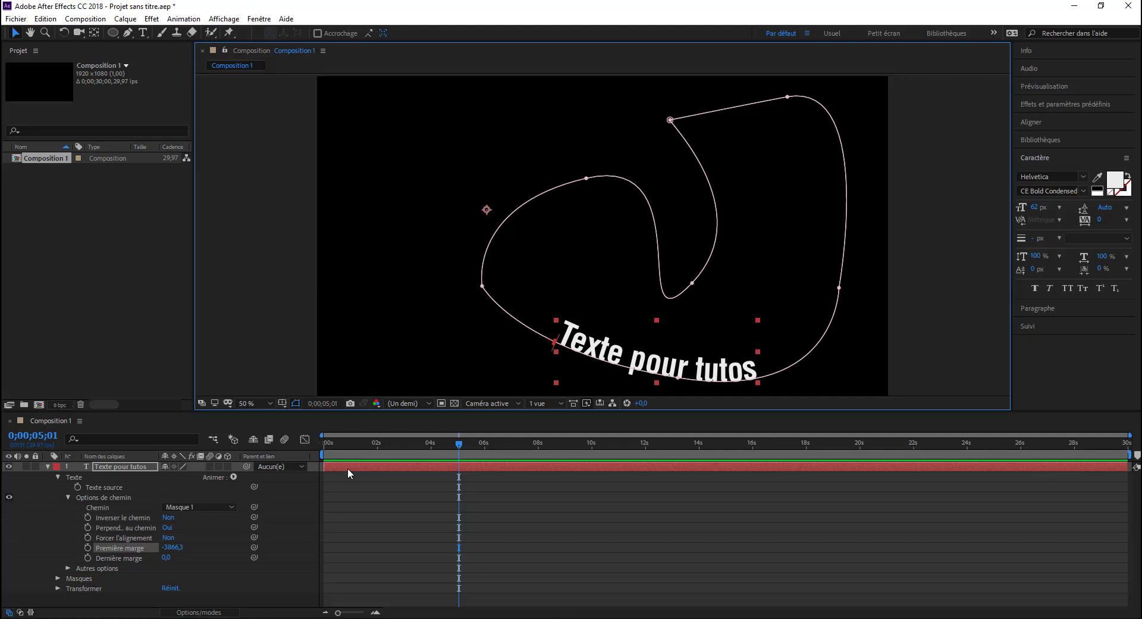
Keyframe Première marge at 0;00;00;00, and at 0;00;05;14 slide the text along the path to the upper inner curve, about -2430.
drag(457, 441, 353, 443)
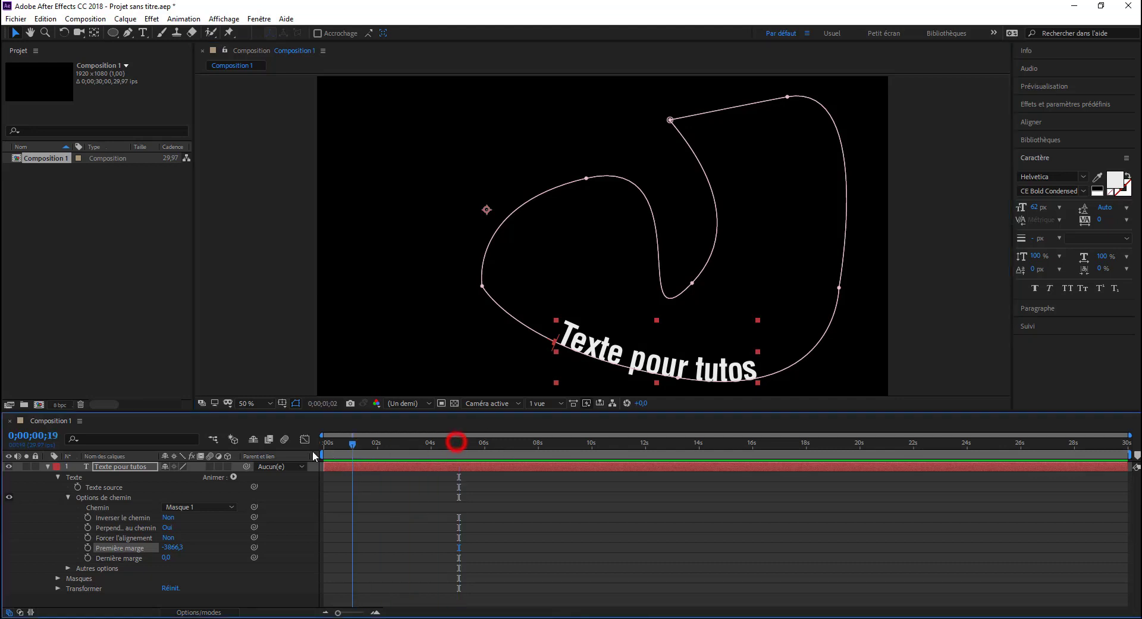
click(88, 546)
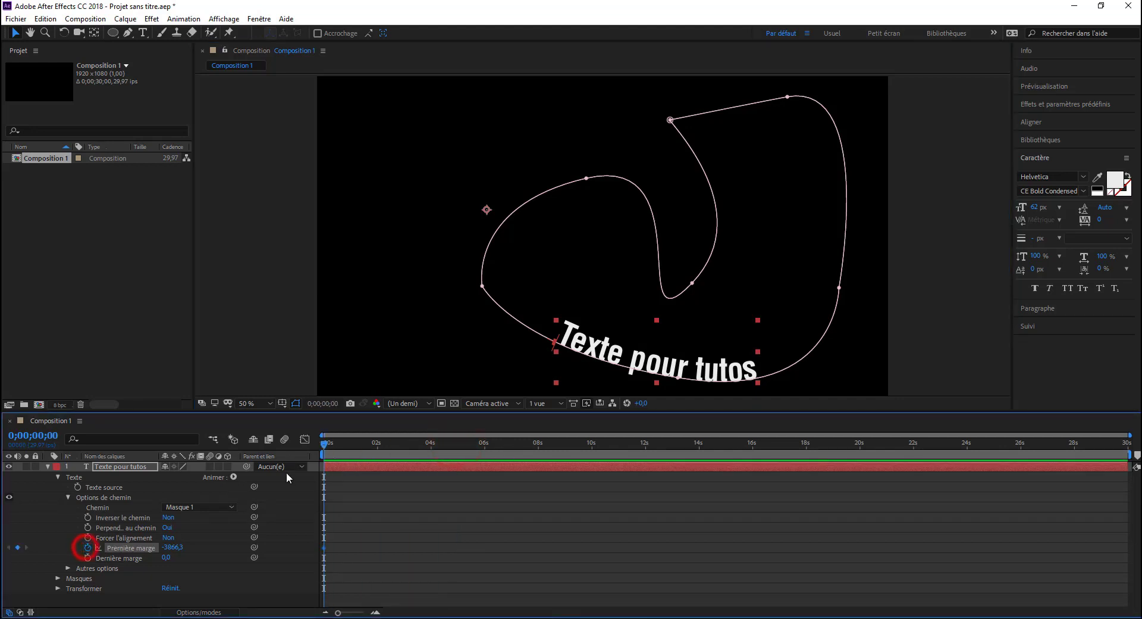
drag(324, 442, 474, 441)
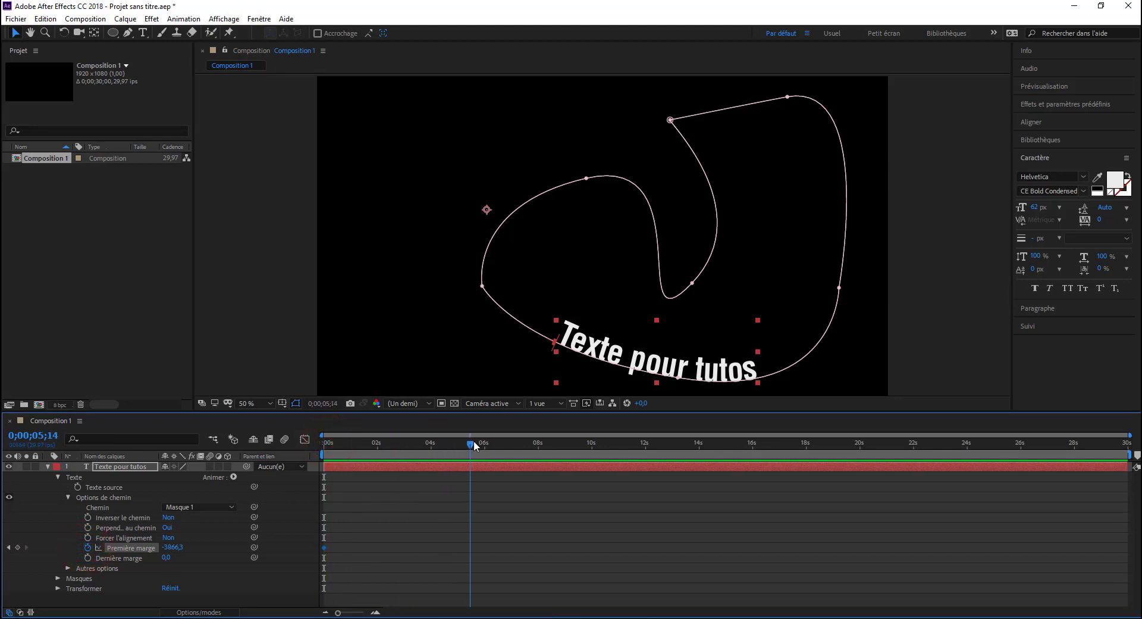
drag(556, 341, 729, 168)
Preview the text animation from the composition's start and return the playhead to around the second Première marge keyframe.
drag(470, 445, 273, 445)
key(space)
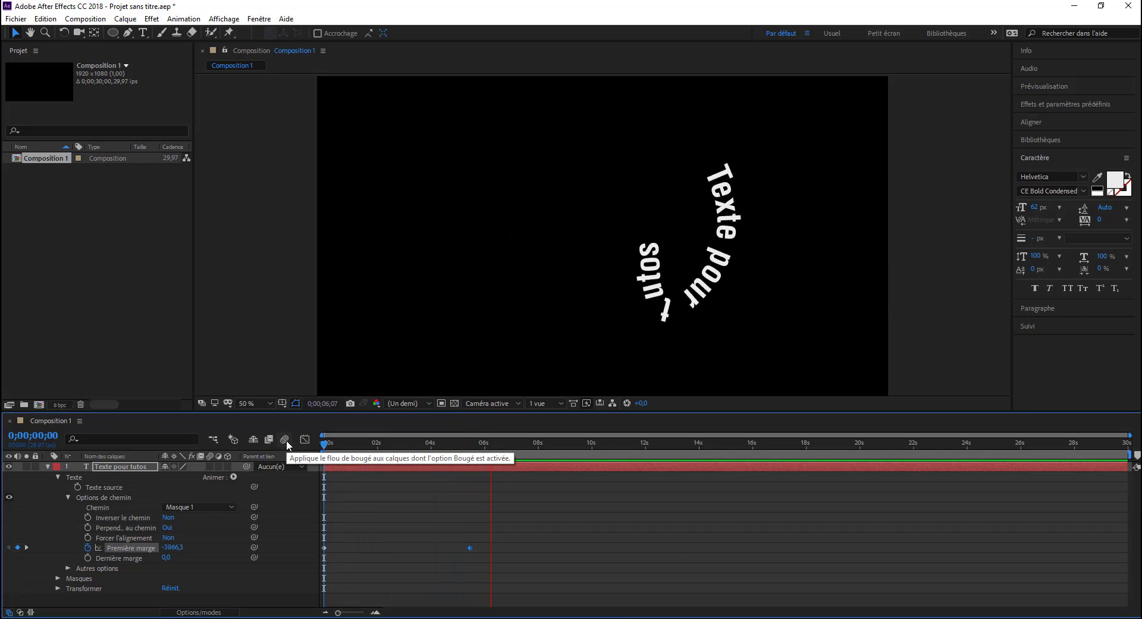
key(space)
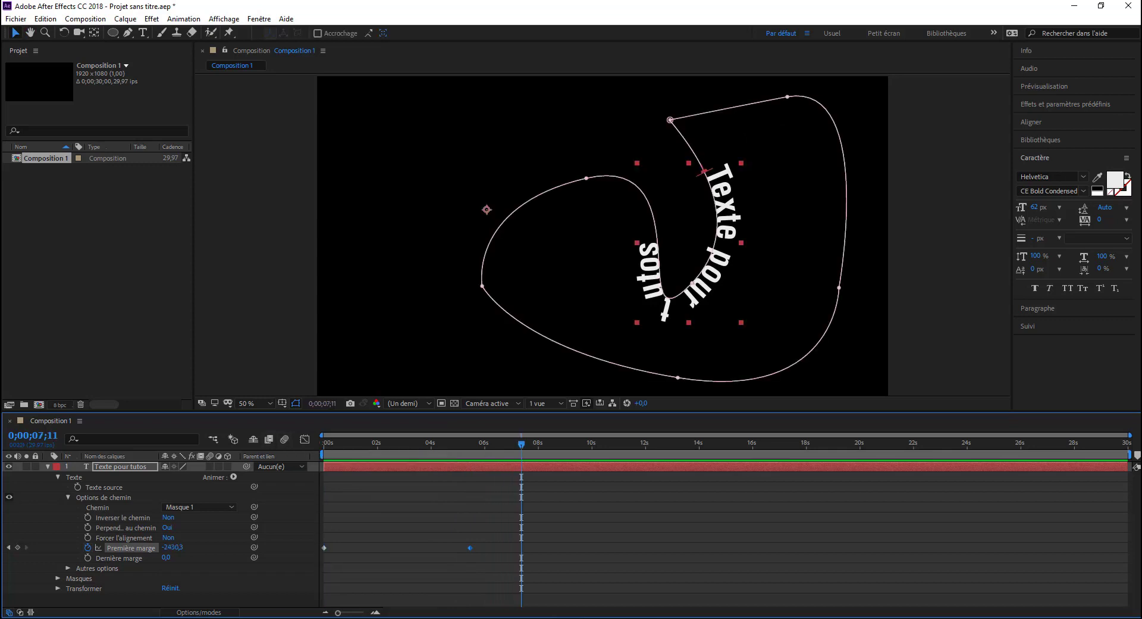
drag(522, 447, 473, 455)
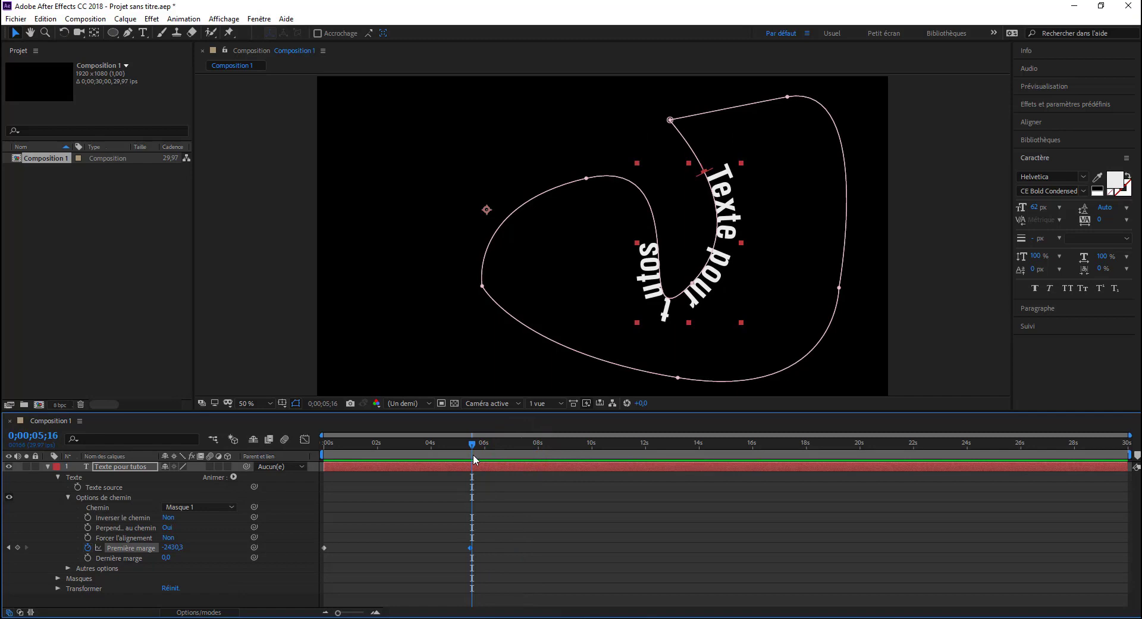